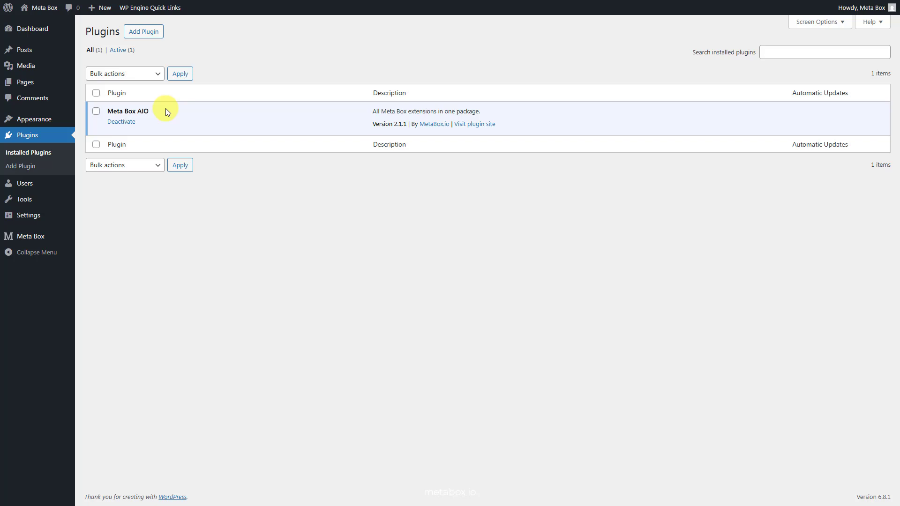
Open the Meta Box extensions list and review which extensions are enabled.
{"action": "mouse_move", "coordinate": [36, 235]}
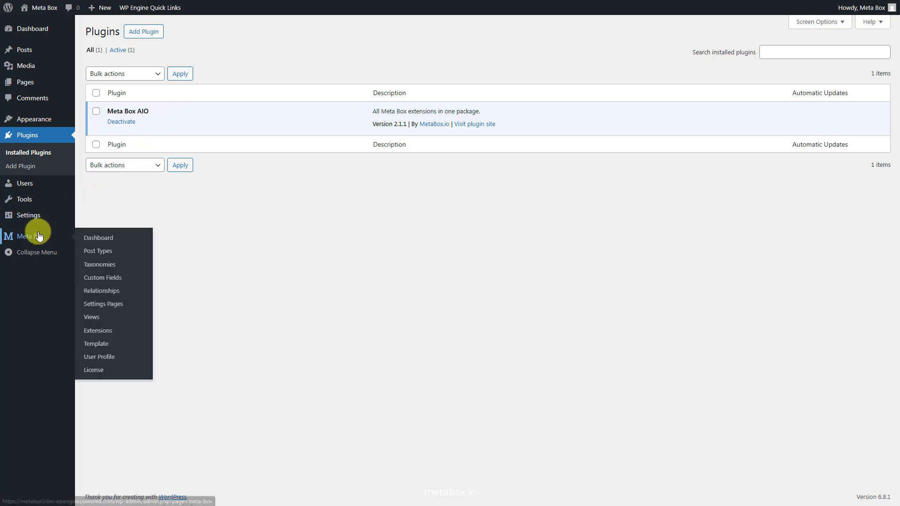
{"action": "left_click", "coordinate": [89, 331]}
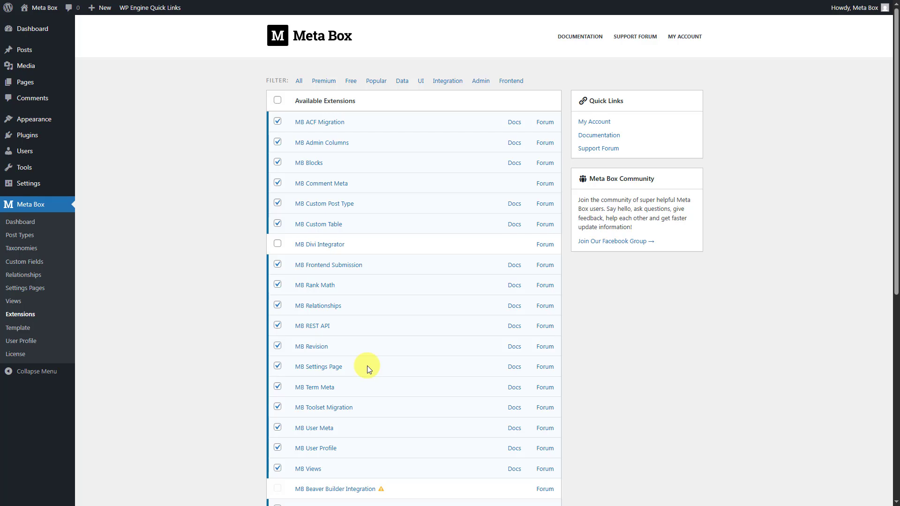
{"action": "scroll", "coordinate": [367, 369], "scroll_direction": "down", "scroll_amount": 1}
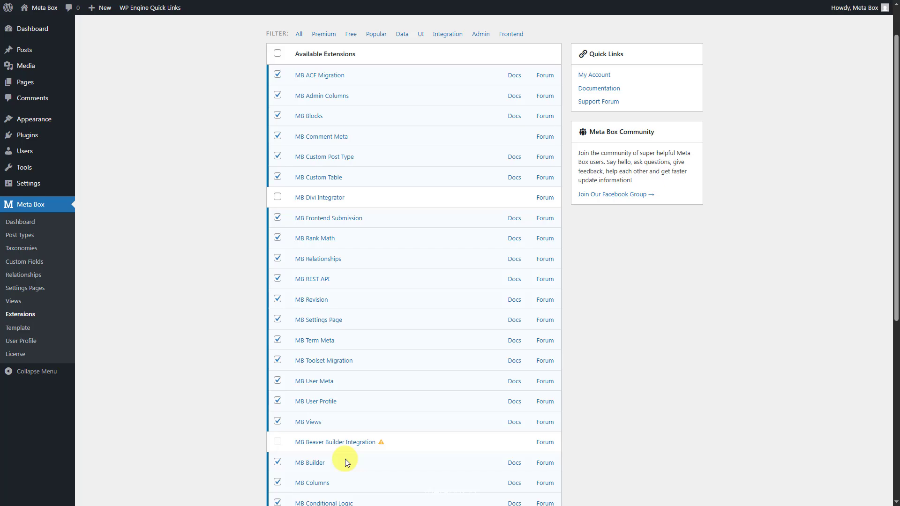
{"action": "scroll", "coordinate": [346, 461], "scroll_direction": "down", "scroll_amount": 3}
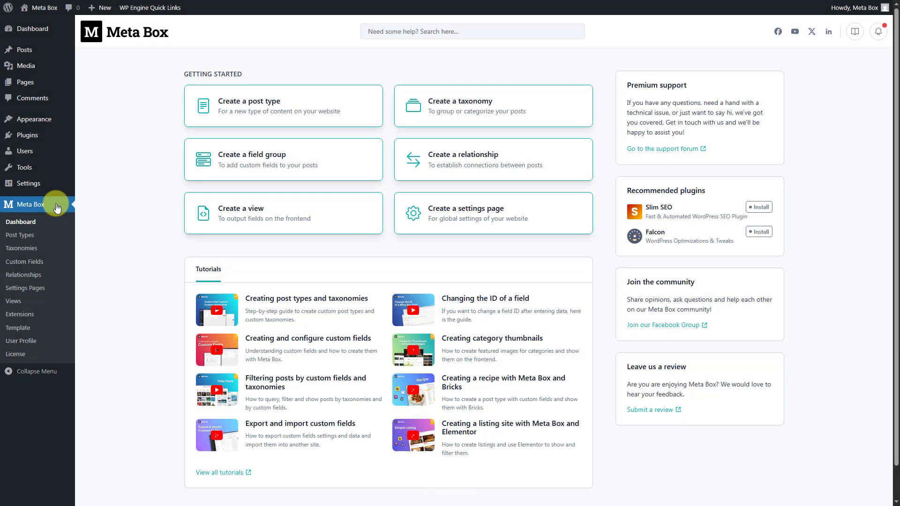
Start a new Meta Box settings page titled "Schedule".
{"action": "left_click", "coordinate": [26, 290]}
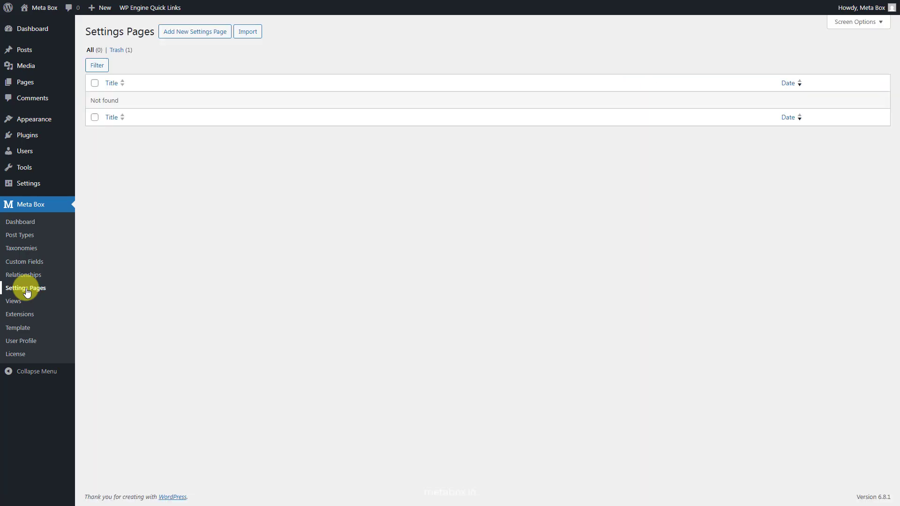
{"action": "left_click", "coordinate": [182, 36]}
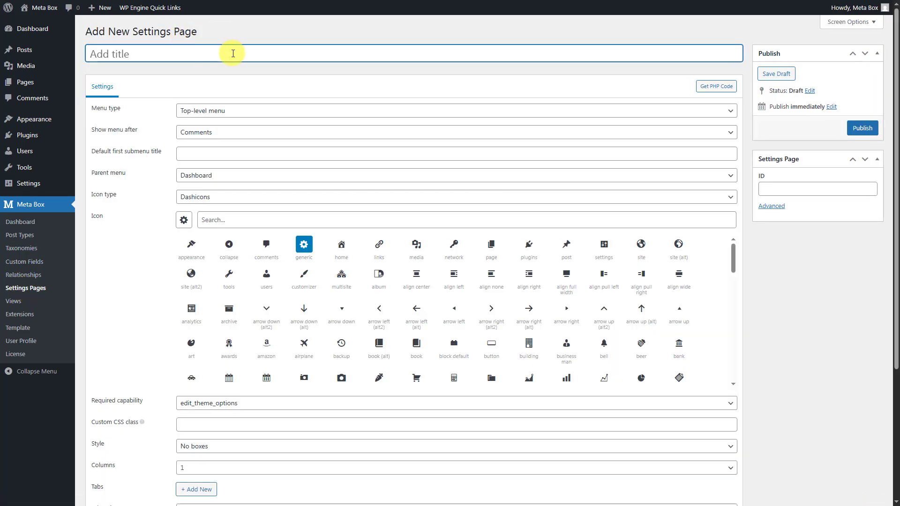
{"action": "type", "text": "Schedule"}
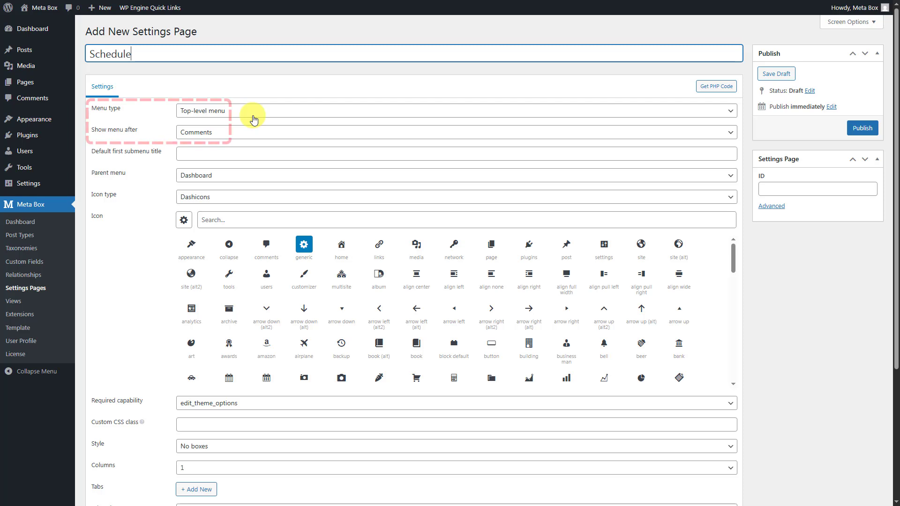
Assign the schedule Dashicon to the Schedule settings page, publish it, and open its new admin page.
{"action": "left_click", "coordinate": [270, 219]}
{"action": "type", "text": "schedule"}
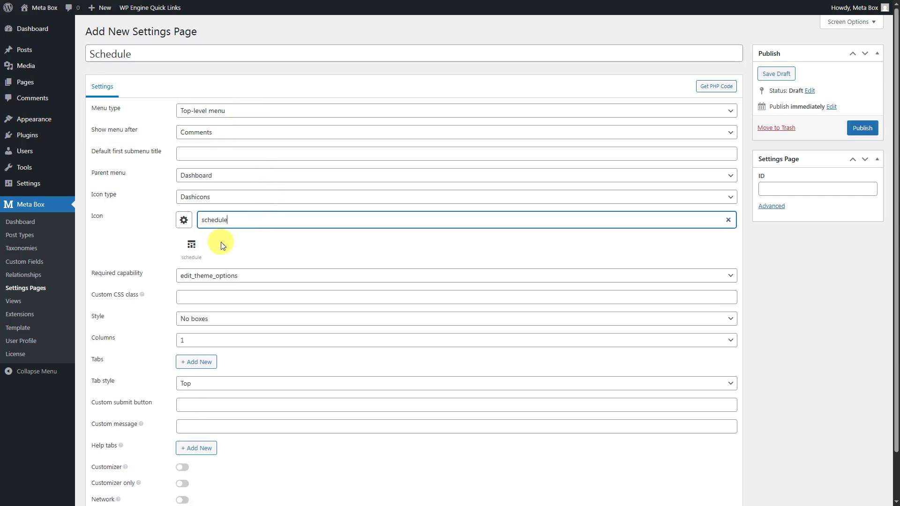
{"action": "left_click", "coordinate": [192, 245]}
{"action": "left_click", "coordinate": [858, 130]}
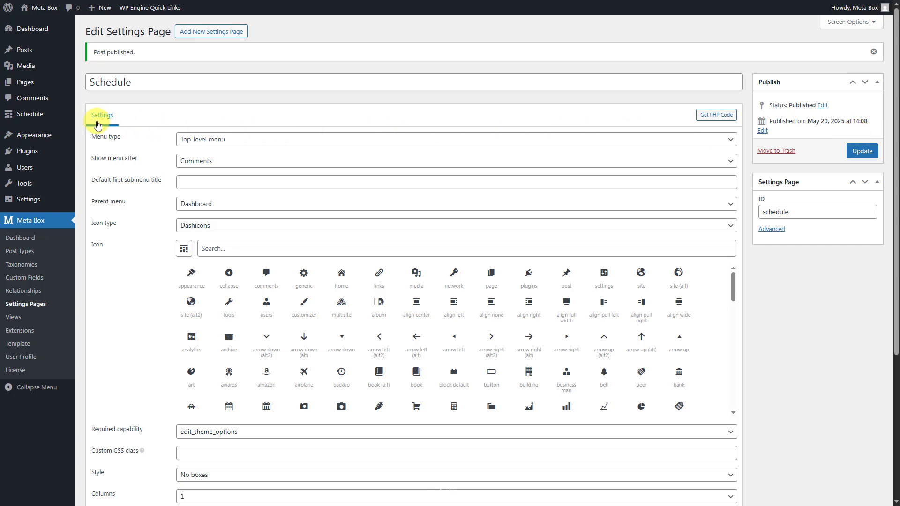
{"action": "left_click", "coordinate": [50, 117]}
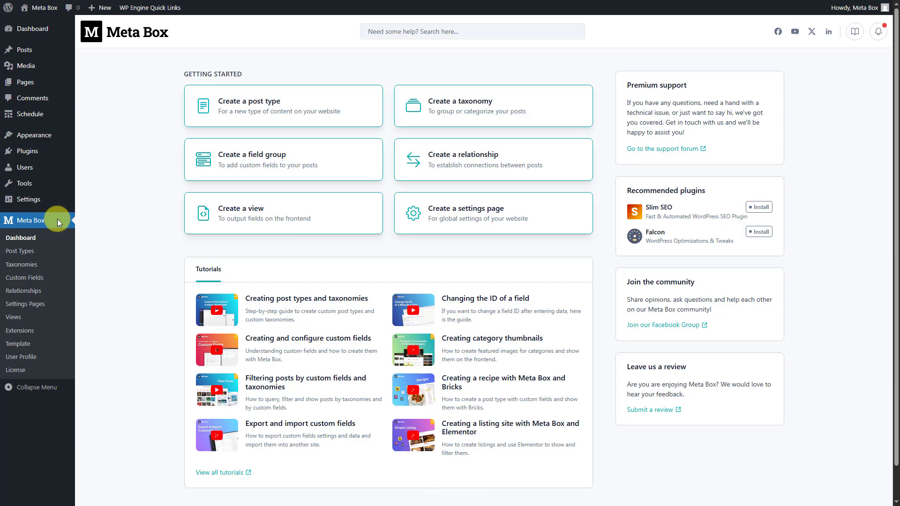
Start a new custom post type with the plural name "Courses" and singular name "Course".
{"action": "left_click", "coordinate": [20, 252]}
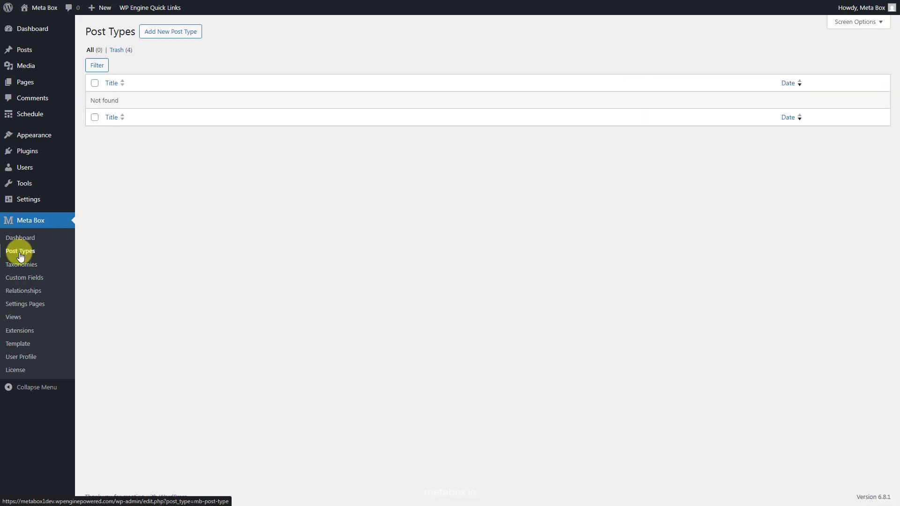
{"action": "left_click", "coordinate": [172, 32]}
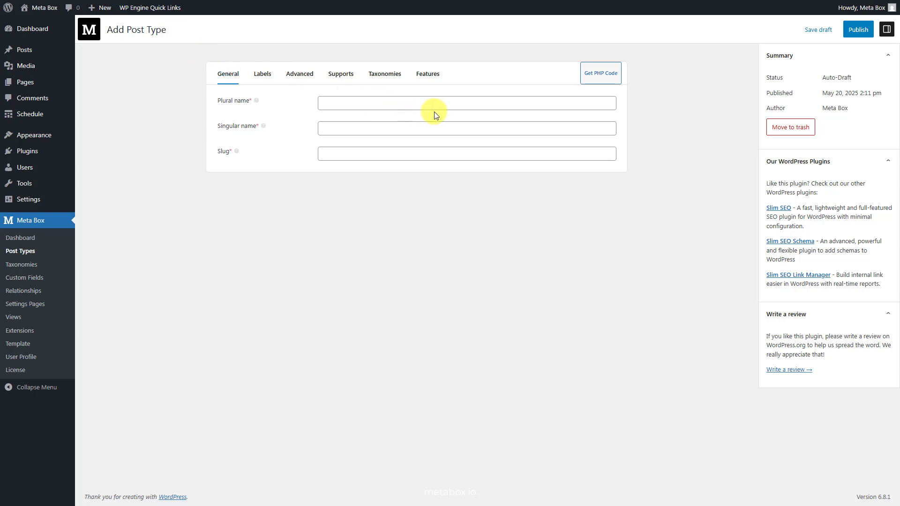
{"action": "left_click", "coordinate": [451, 104]}
{"action": "type", "text": "Courses"}
{"action": "left_click", "coordinate": [438, 128]}
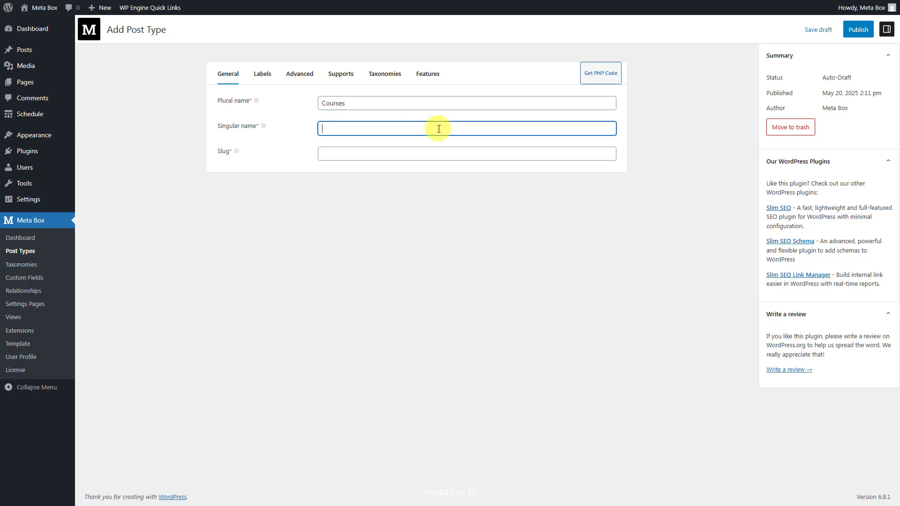
{"action": "type", "text": "Course"}
Assign the "learn more" Dashicon to the Courses post type and publish it.
{"action": "left_click", "coordinate": [300, 75]}
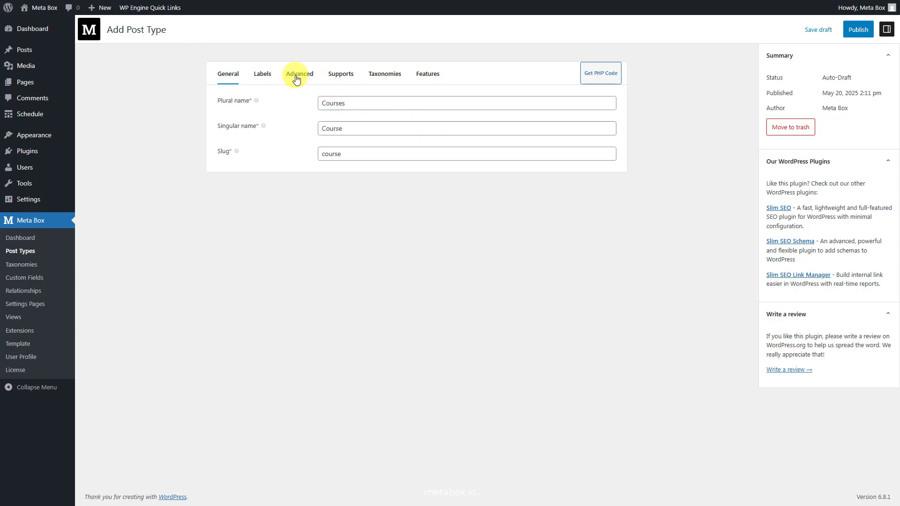
{"action": "left_click", "coordinate": [403, 346]}
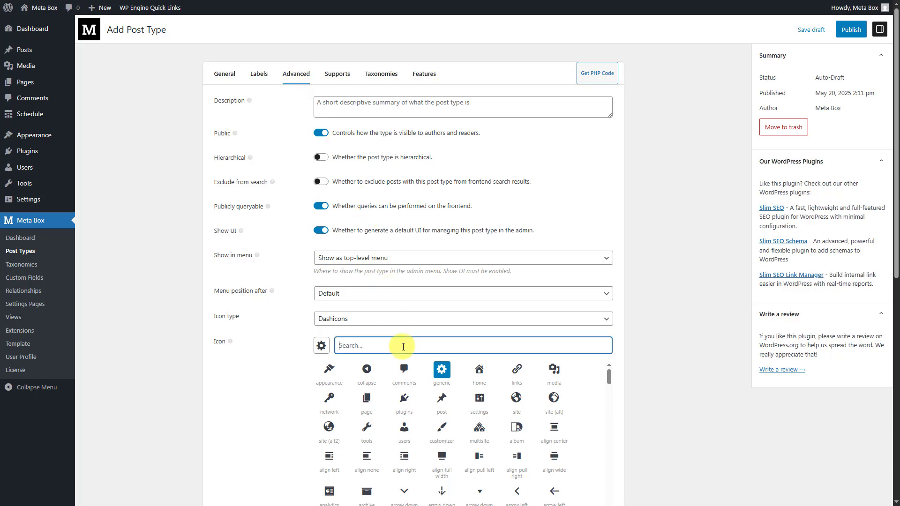
{"action": "type", "text": "lear"}
{"action": "left_click", "coordinate": [329, 370]}
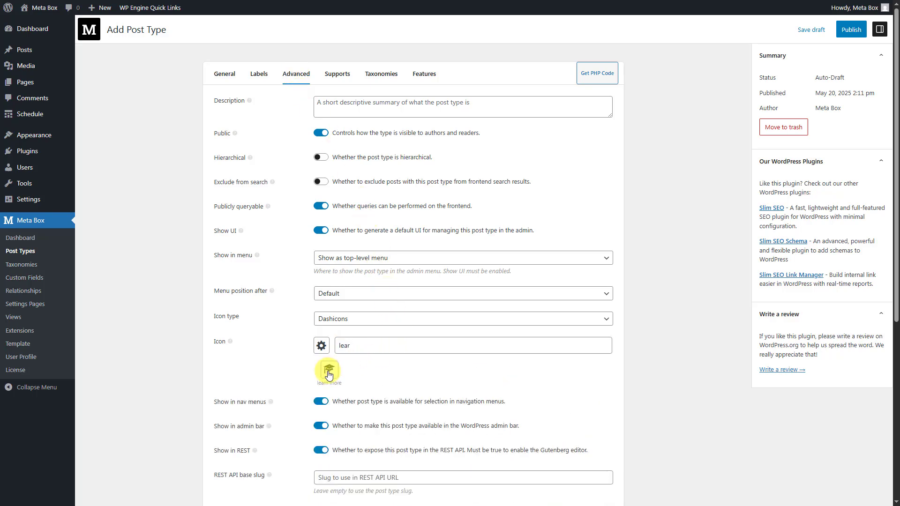
{"action": "left_click", "coordinate": [848, 31]}
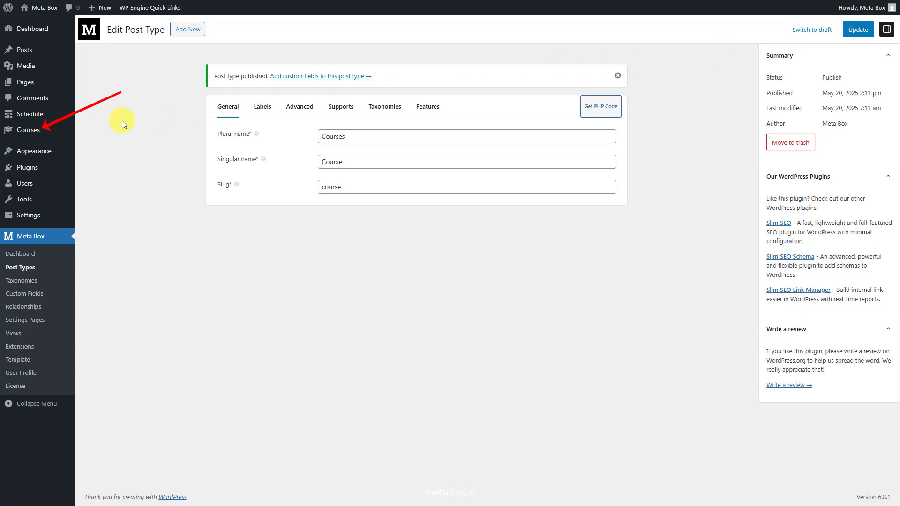
Add a course titled "English for Beginners" with a course overview as its content, and publish it.
{"action": "mouse_move", "coordinate": [45, 128]}
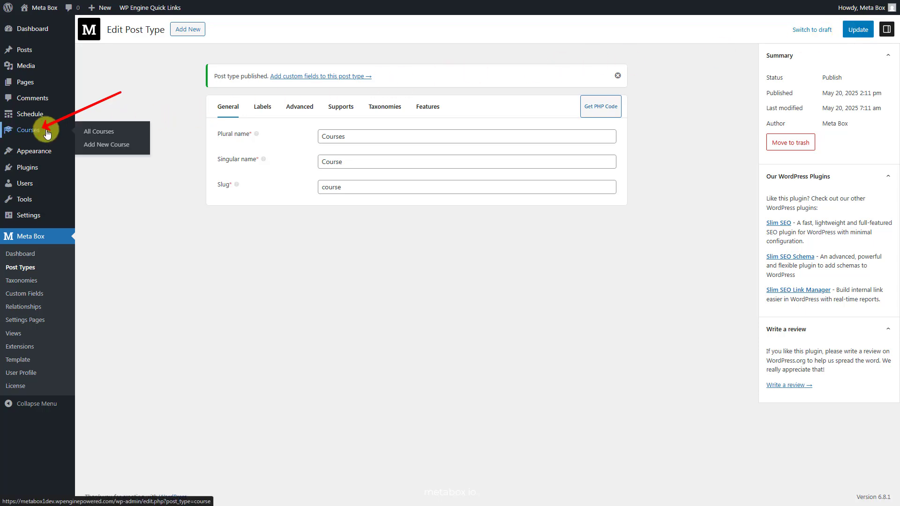
{"action": "left_click", "coordinate": [90, 149]}
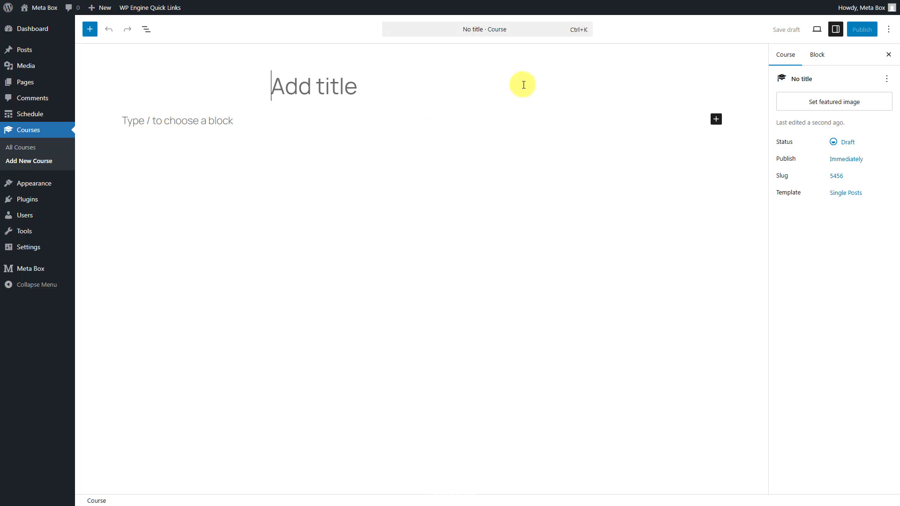
{"action": "type", "text": "English for Beginners"}
{"action": "left_click", "coordinate": [443, 125]}
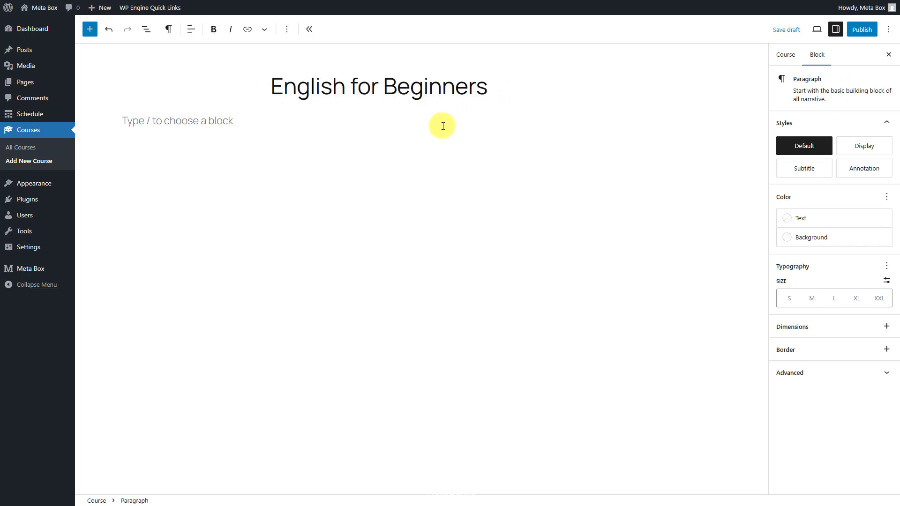
{"action": "type", "text": "Course Overview A step-by-step course designed for learners with little to no English knowledge. It builds a solid foundation in grammar, vocabulary, speaking, and listening. What You’ll Learn Alphabet, numbers, greetings, and self-introductions Basic sentence structures and common verbs Essential vocabulary for travel, shopping, and family life Listening and speaking in simple conversations Confidence building through repetition and support Who Should Take This Course? Absolute beginners, or those who haven’t used English in a long time and want to restart. Learning Format Slow-paced, supportive classes with lots of visuals, audio practice, and speaking repetition."}
{"action": "left_click", "coordinate": [864, 29]}
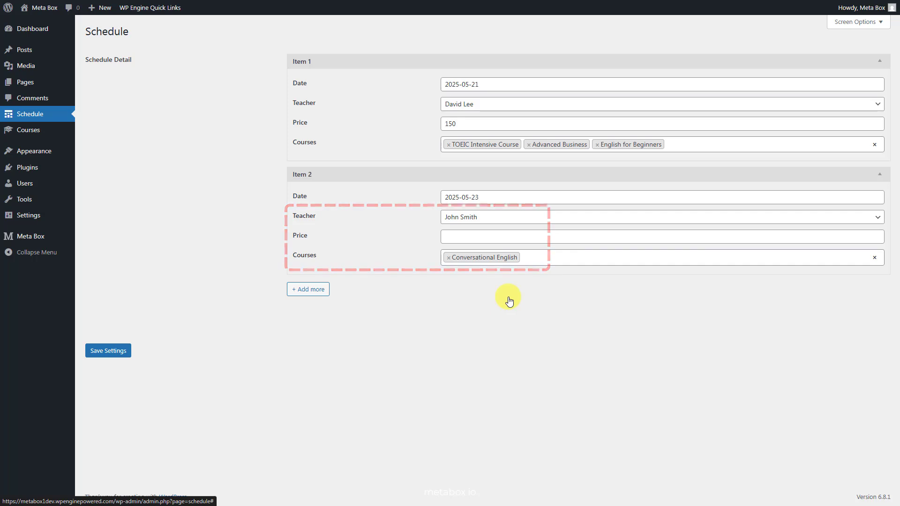
On the Schedule page, set Item 2's teacher to the third listed teacher and its price to 180.
{"action": "left_click", "coordinate": [513, 219]}
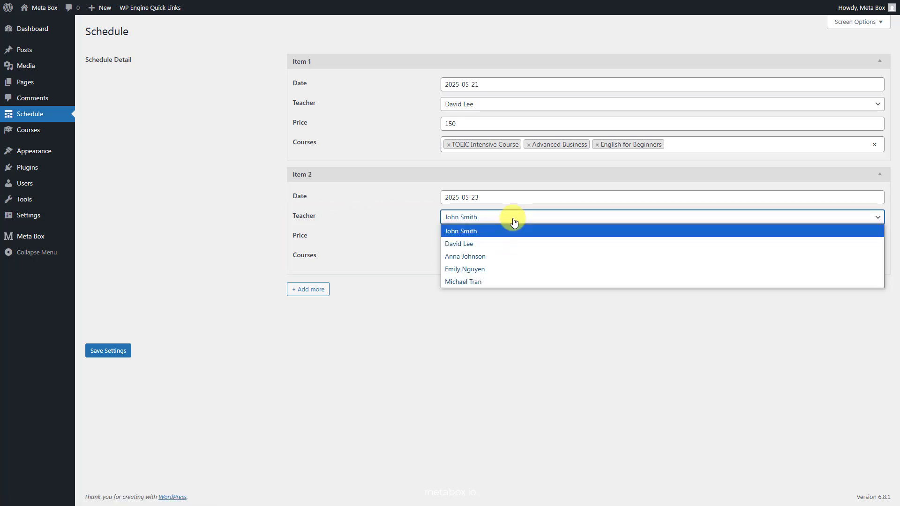
{"action": "left_click", "coordinate": [502, 257]}
{"action": "left_click", "coordinate": [548, 236]}
{"action": "type", "text": "180"}
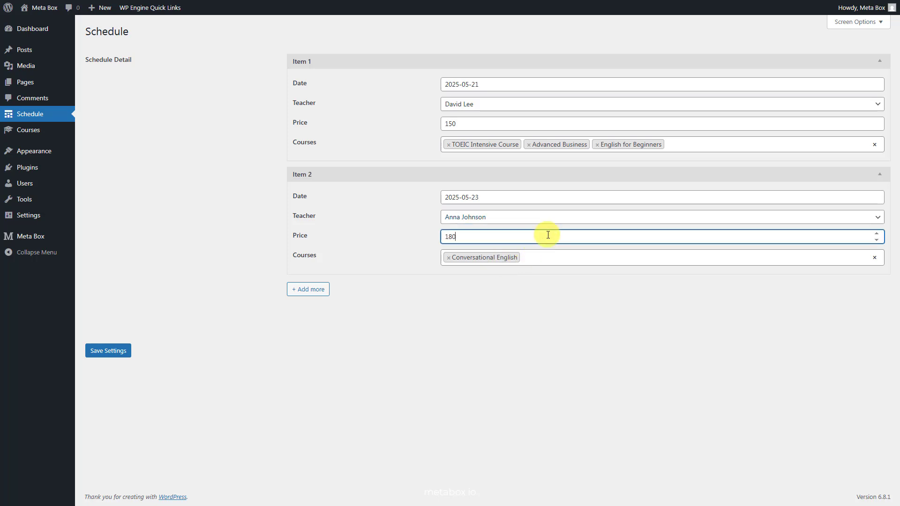
Replace Item 2's selected course with IELTS Preparation, English for Beginners and Conversational English.
{"action": "left_click", "coordinate": [449, 258]}
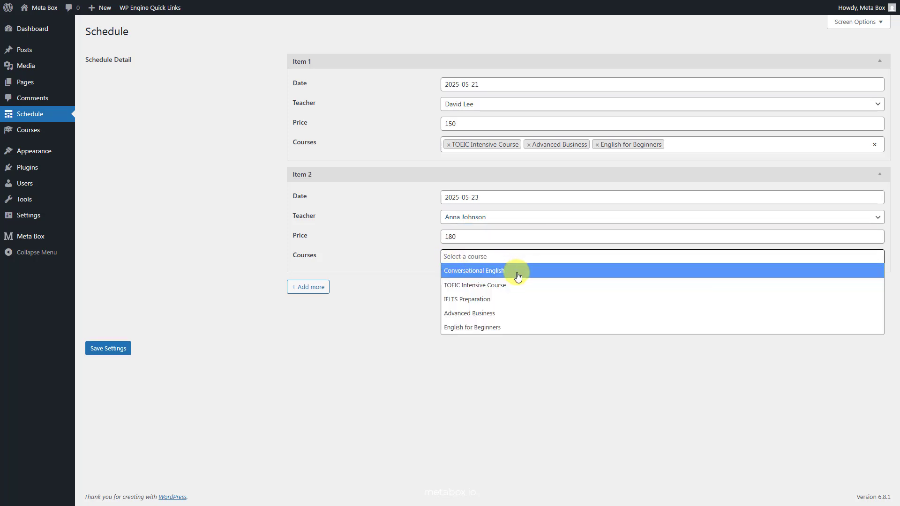
{"action": "left_click", "coordinate": [506, 300]}
{"action": "left_click", "coordinate": [542, 258]}
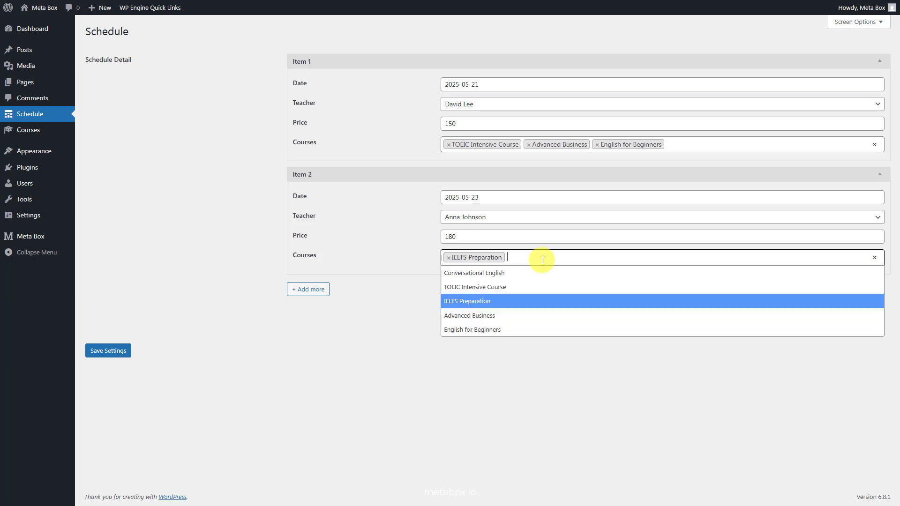
{"action": "left_click", "coordinate": [515, 326]}
{"action": "left_click", "coordinate": [588, 263]}
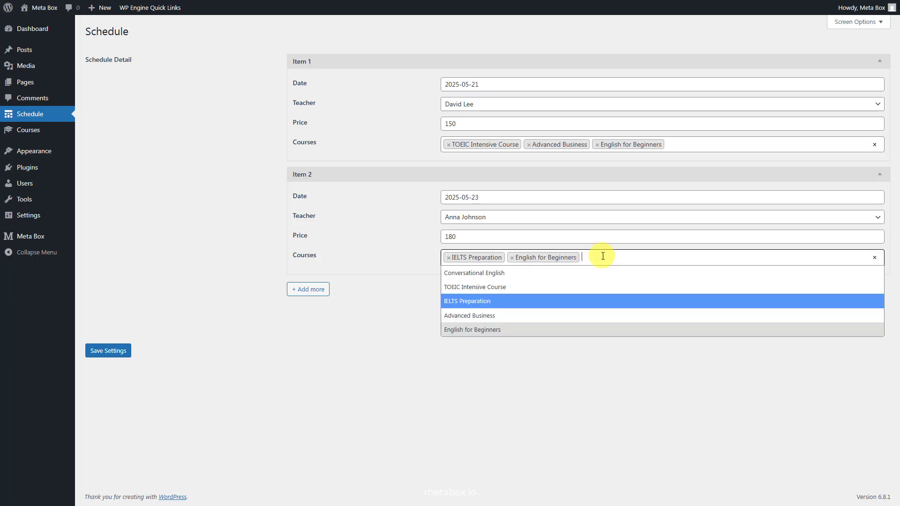
{"action": "left_click", "coordinate": [589, 276]}
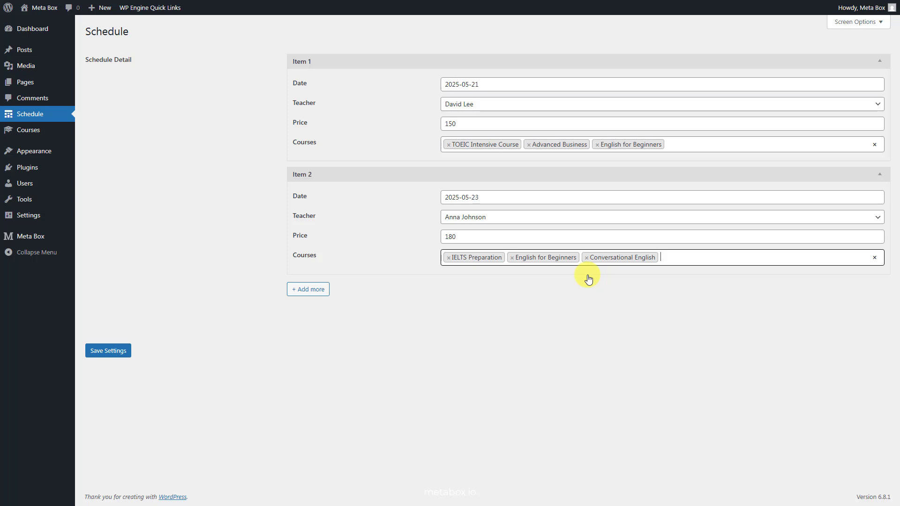
Start a new Meta Box custom field group titled "Schedule Information".
{"action": "left_click", "coordinate": [58, 237]}
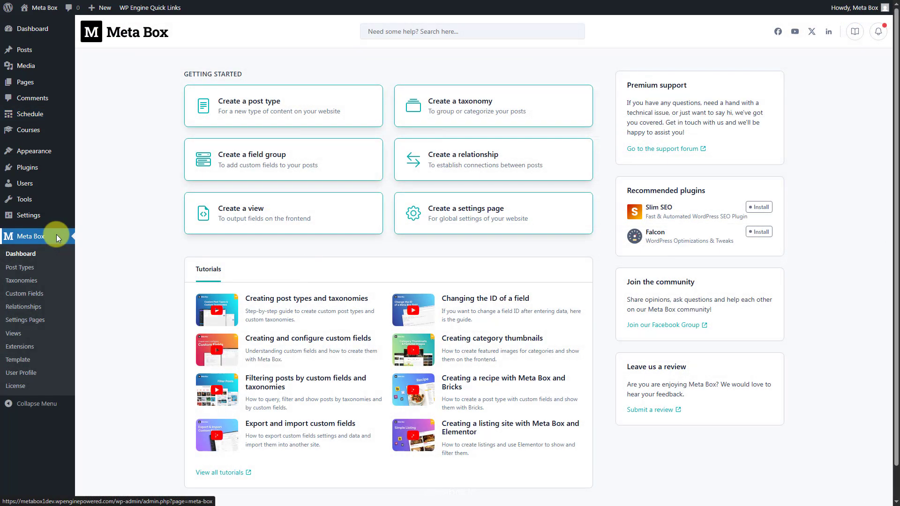
{"action": "left_click", "coordinate": [25, 296]}
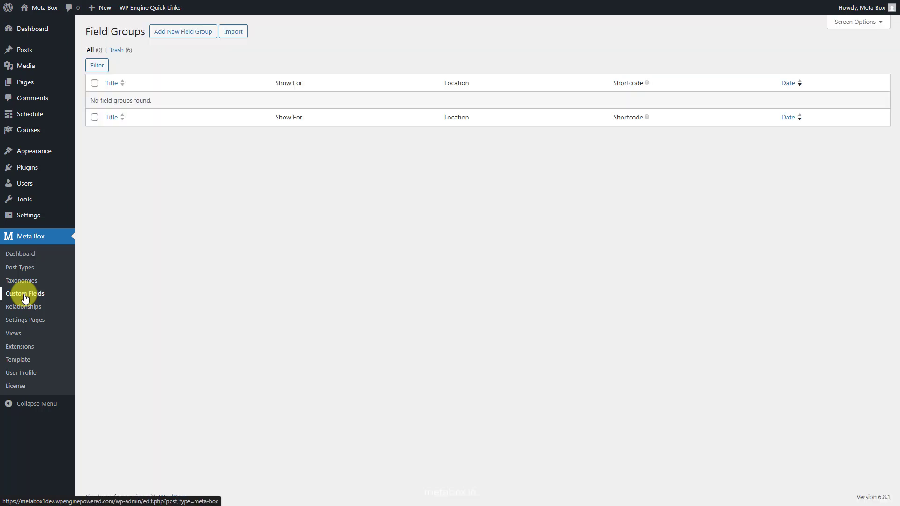
{"action": "left_click", "coordinate": [184, 31]}
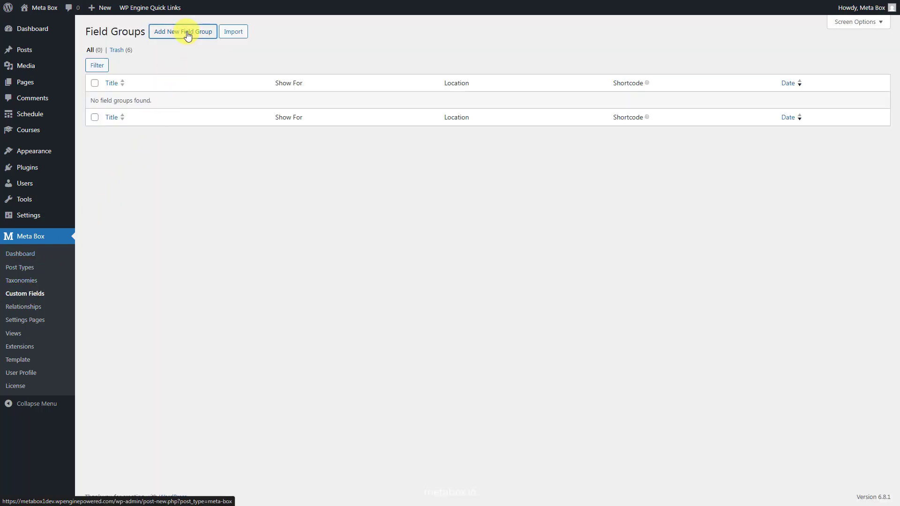
{"action": "left_click", "coordinate": [261, 54]}
{"action": "type", "text": "Schedule Information"}
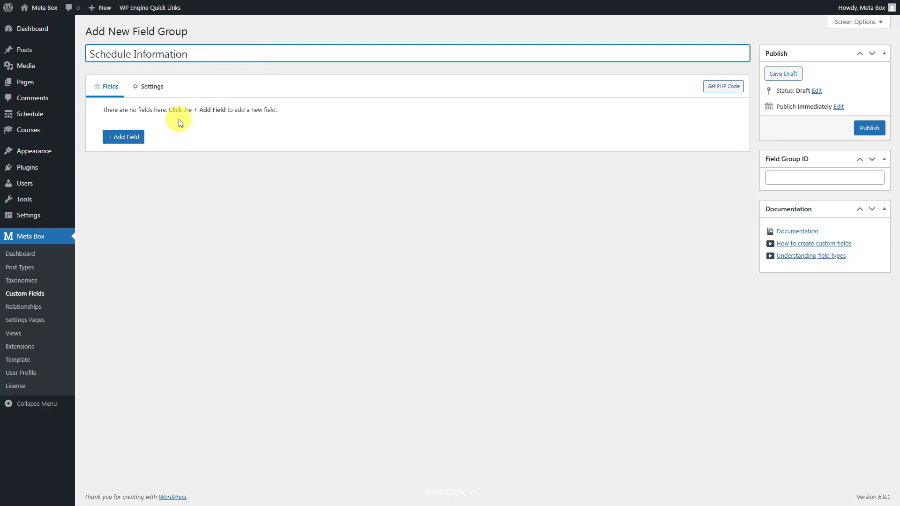
Add a Group field to the Schedule Information field group and label it "Schedule Detail".
{"action": "left_click", "coordinate": [137, 137]}
{"action": "type", "text": "gr"}
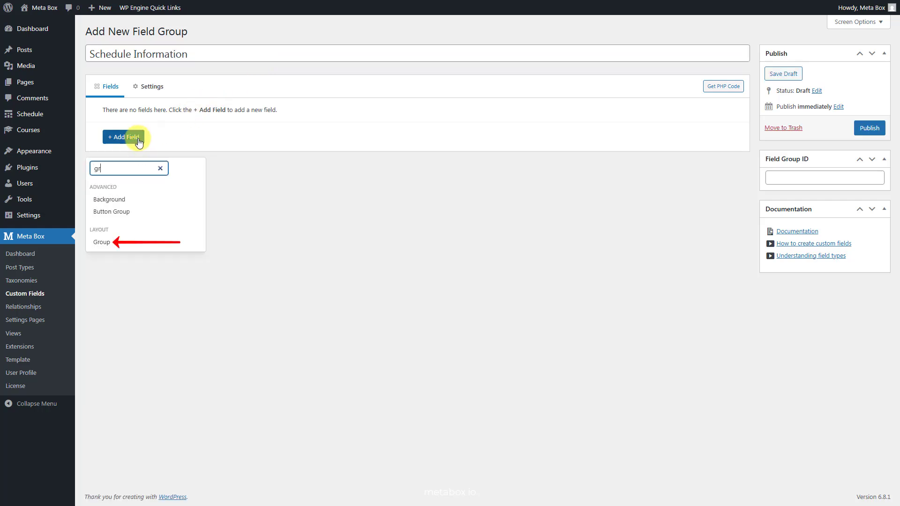
{"action": "left_click", "coordinate": [116, 243]}
{"action": "left_click", "coordinate": [234, 129]}
{"action": "left_click", "coordinate": [316, 174]}
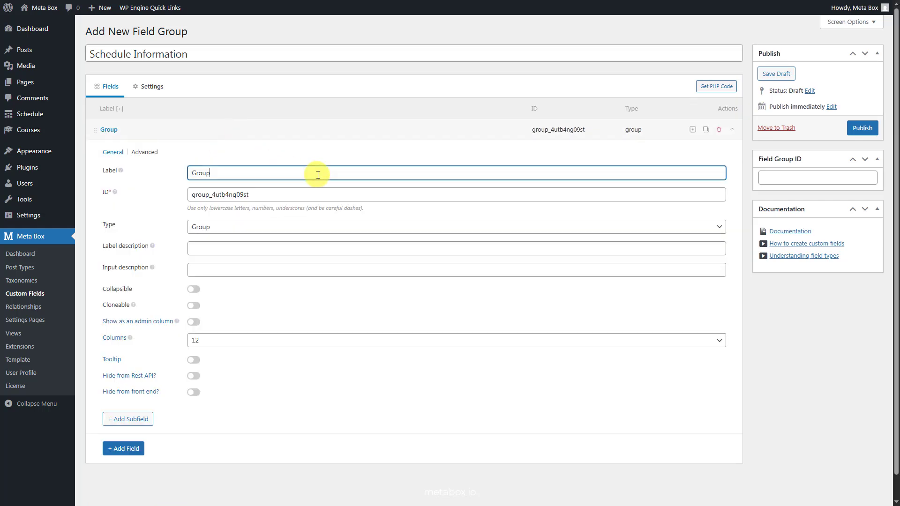
{"action": "double_click", "coordinate": [316, 174]}
{"action": "type", "text": "Schedule Detail"}
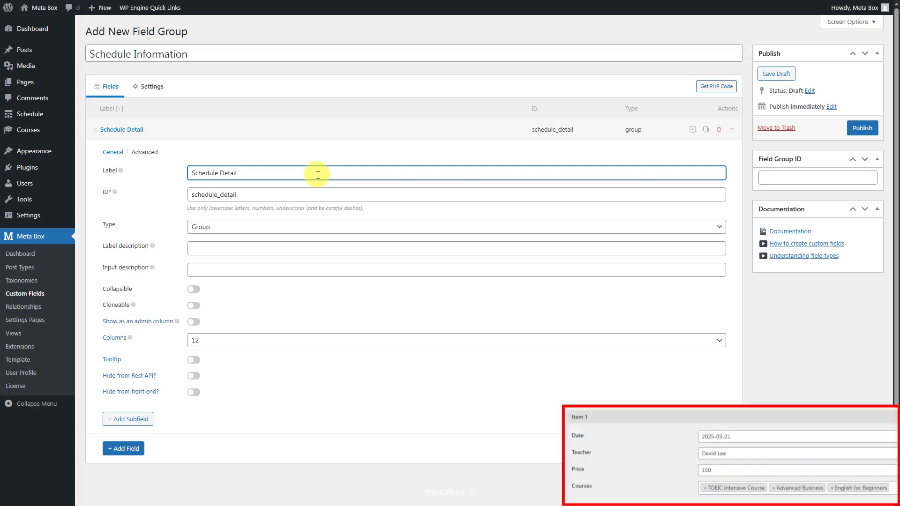
Add a Date Picker subfield to the Schedule Detail group and label it "Date".
{"action": "left_click", "coordinate": [145, 420]}
{"action": "type", "text": "date"}
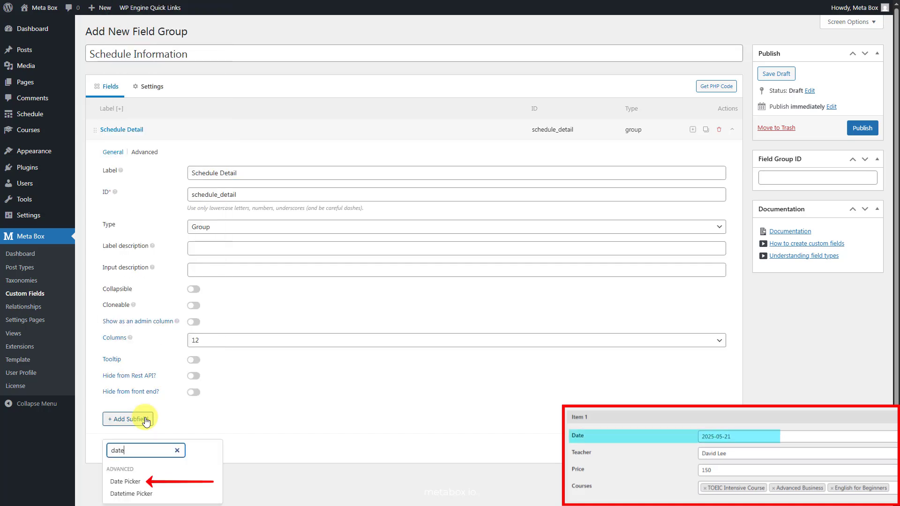
{"action": "left_click", "coordinate": [161, 481]}
{"action": "scroll", "coordinate": [334, 327], "scroll_direction": "down", "scroll_amount": 2}
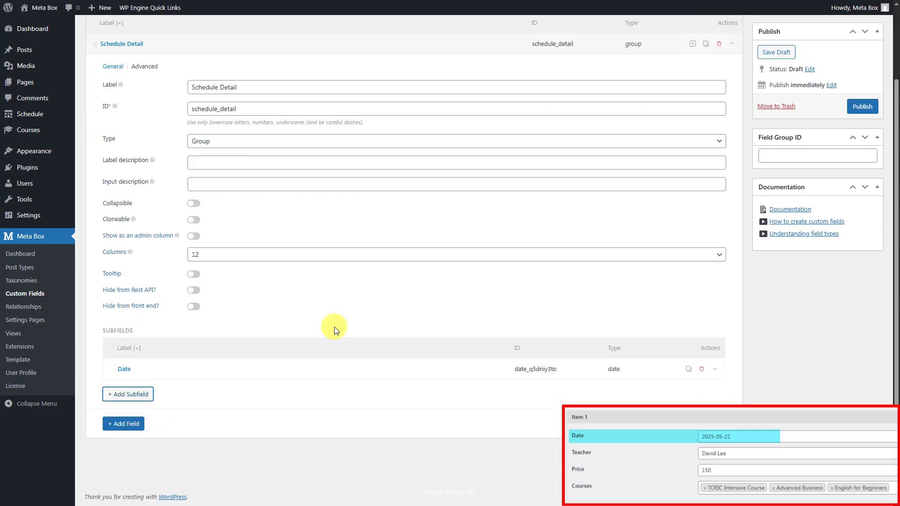
{"action": "left_click", "coordinate": [258, 367]}
{"action": "double_click", "coordinate": [315, 412]}
{"action": "type", "text": "Date"}
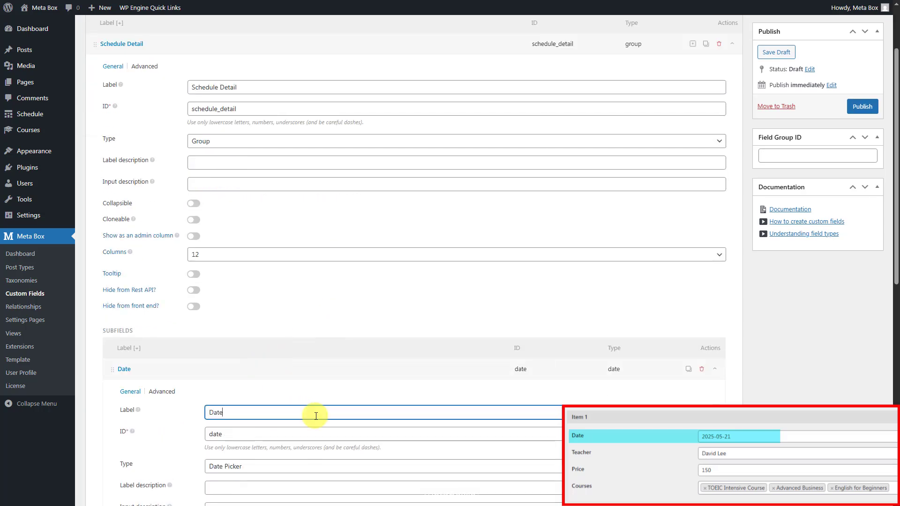
{"action": "left_click", "coordinate": [320, 374]}
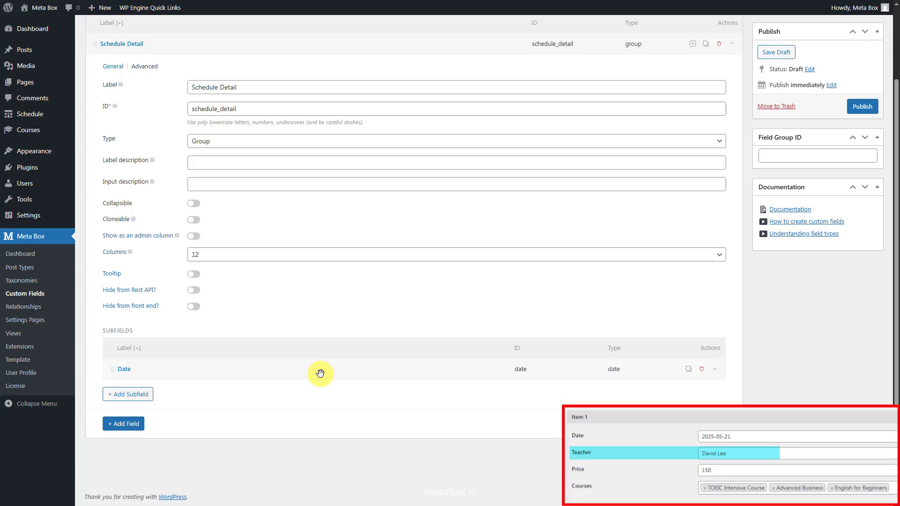
Add a Select subfield to the Schedule Detail group and label it "Teacher".
{"action": "left_click", "coordinate": [144, 395]}
{"action": "type", "text": "select"}
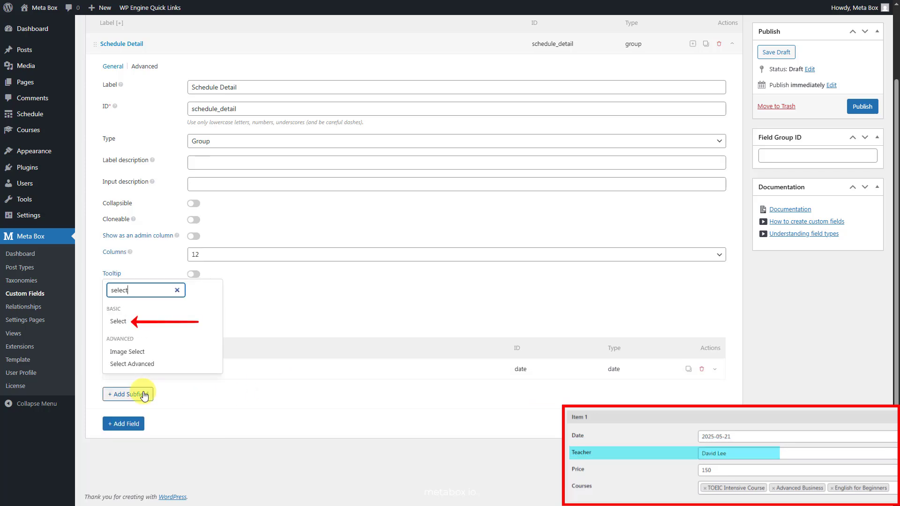
{"action": "left_click", "coordinate": [150, 322]}
{"action": "scroll", "coordinate": [169, 337], "scroll_direction": "down", "scroll_amount": 3}
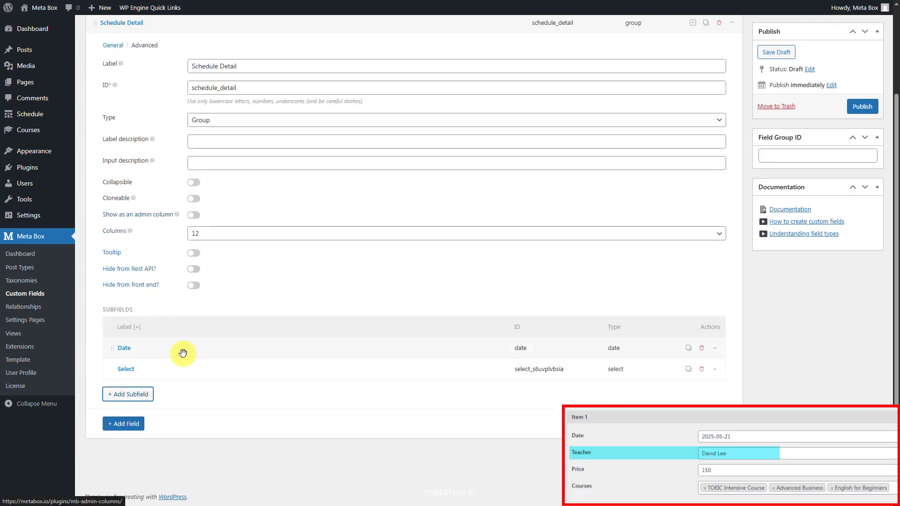
{"action": "left_click", "coordinate": [221, 371]}
{"action": "triple_click", "coordinate": [339, 417]}
{"action": "type", "text": "Teacher"}
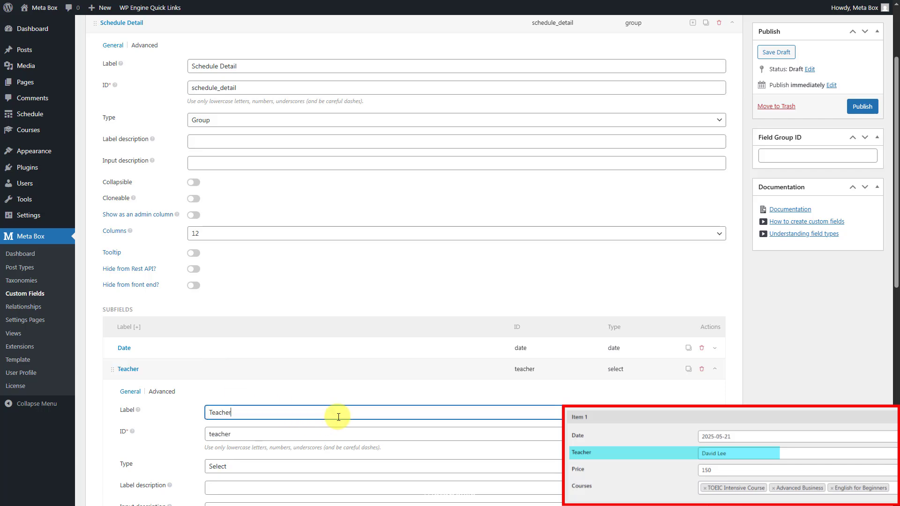
Enter the five teachers' full names as the Teacher subfield's choices, one per line, and collapse the subfield.
{"action": "scroll", "coordinate": [339, 417], "scroll_direction": "down", "scroll_amount": 5}
{"action": "left_click", "coordinate": [404, 302]}
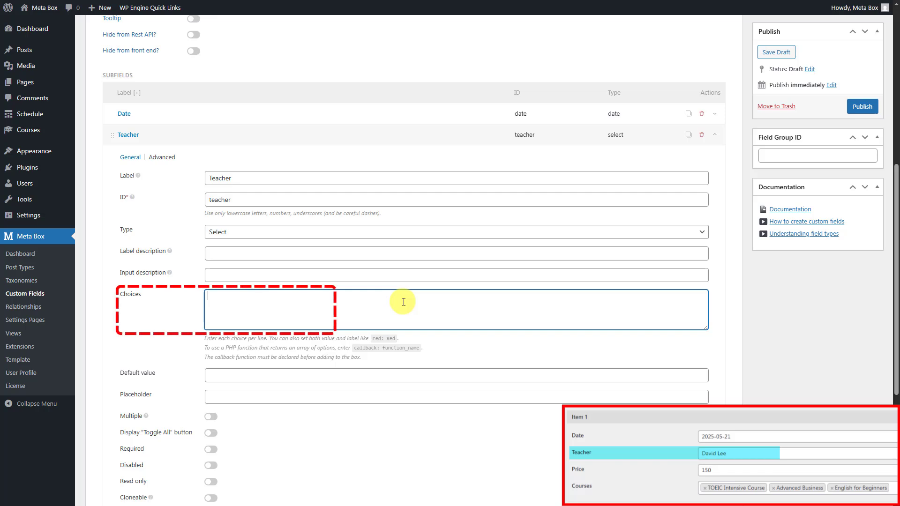
{"action": "type", "text": "David Lee Anna Johnson Emily Nguyen Michael Tran"}
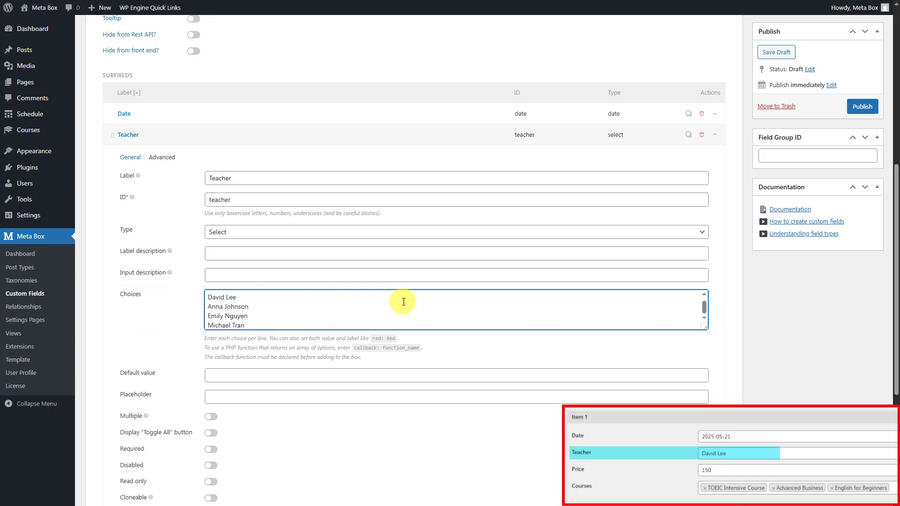
{"action": "left_click_drag", "start_coordinate": [705, 328], "coordinate": [702, 349]}
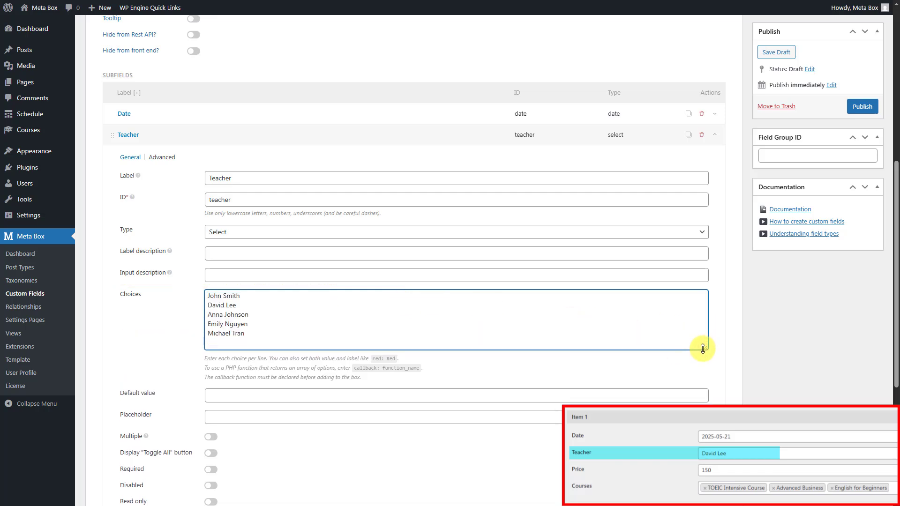
{"action": "left_click", "coordinate": [288, 136]}
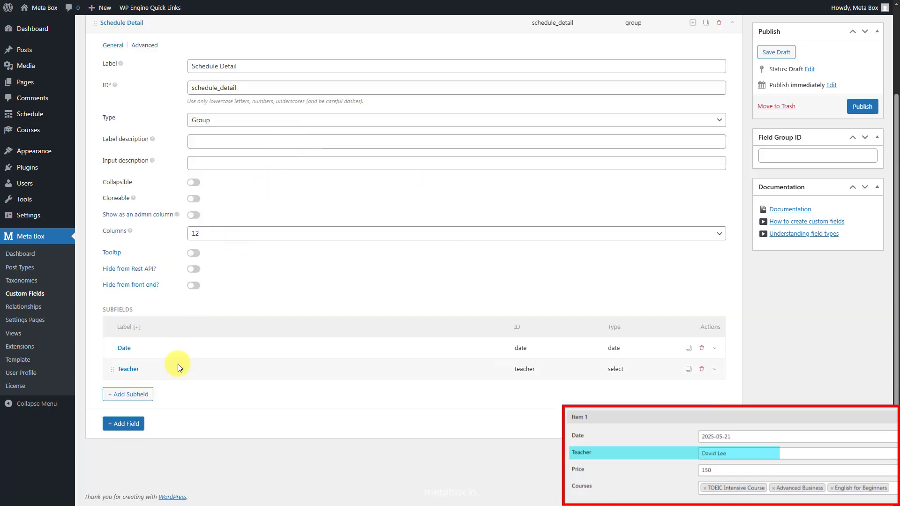
Add a Number subfield to the Schedule Detail group and label it "Price".
{"action": "left_click", "coordinate": [139, 401]}
{"action": "type", "text": "number"}
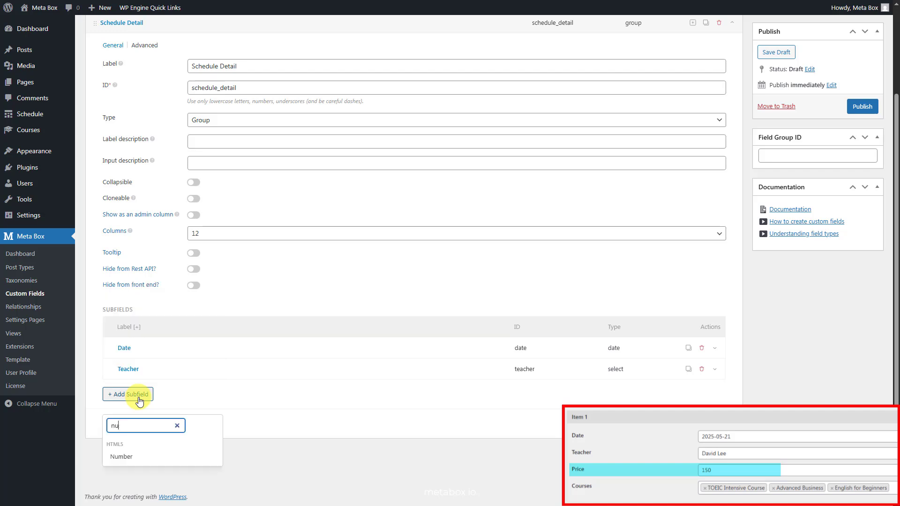
{"action": "left_click", "coordinate": [136, 455]}
{"action": "scroll", "coordinate": [139, 455], "scroll_direction": "down", "scroll_amount": 3}
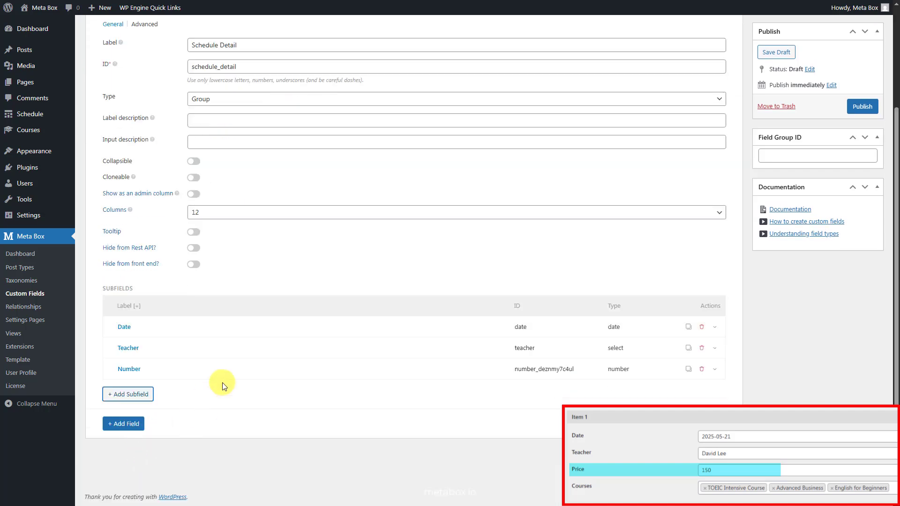
{"action": "left_click", "coordinate": [232, 370]}
{"action": "double_click", "coordinate": [291, 409]}
{"action": "type", "text": "Price"}
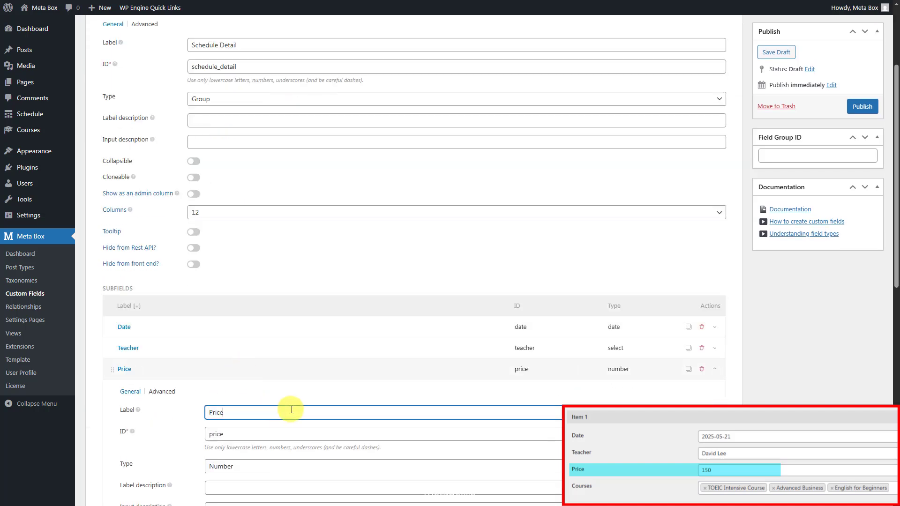
{"action": "left_click", "coordinate": [295, 366]}
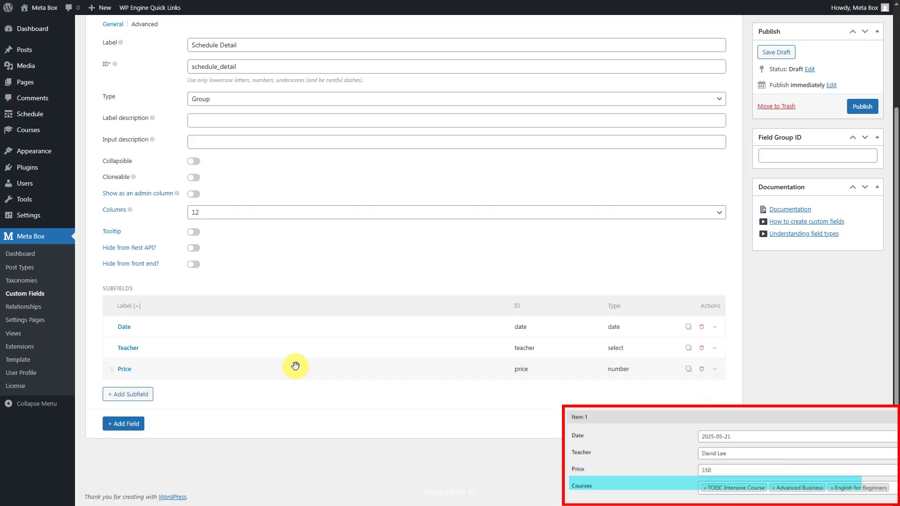
Add a Post subfield to the Schedule Detail group and label it "Courses".
{"action": "left_click", "coordinate": [147, 395]}
{"action": "type", "text": "post"}
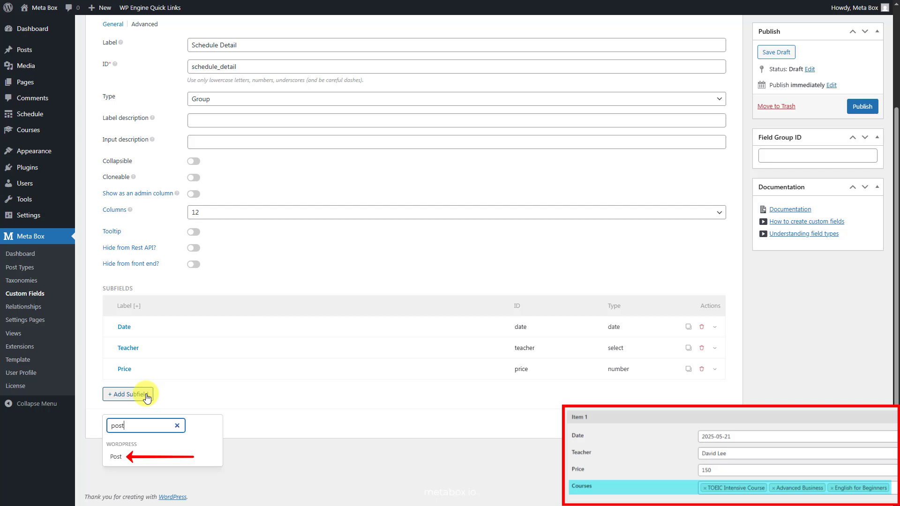
{"action": "left_click", "coordinate": [139, 457]}
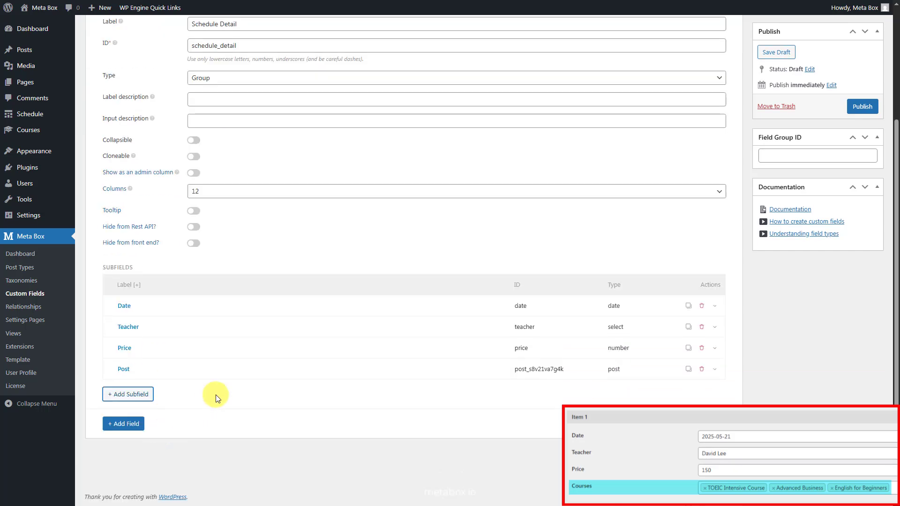
{"action": "left_click", "coordinate": [245, 369]}
{"action": "double_click", "coordinate": [297, 410]}
{"action": "type", "text": "Cour"}
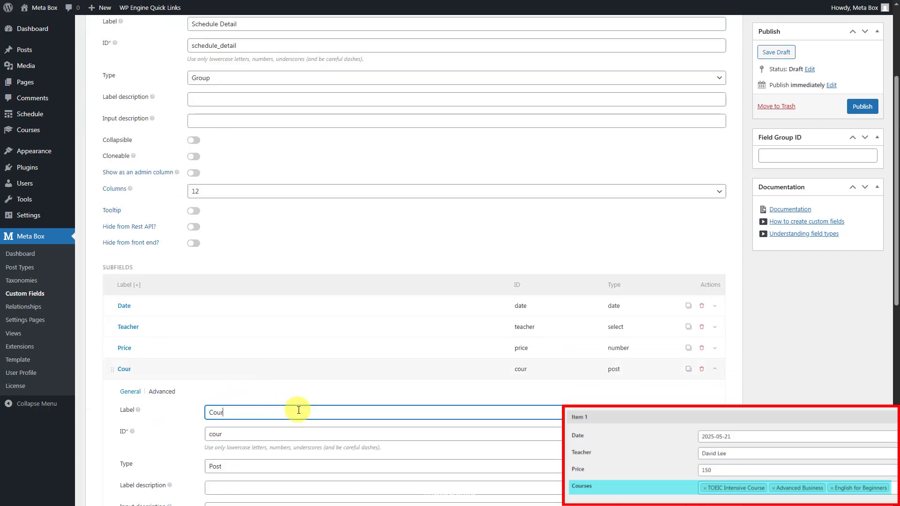
{"action": "type", "text": "ses"}
Replace the Courses subfield's post type with Course (course) and allow multiple selections.
{"action": "scroll", "coordinate": [298, 411], "scroll_direction": "down", "scroll_amount": 4}
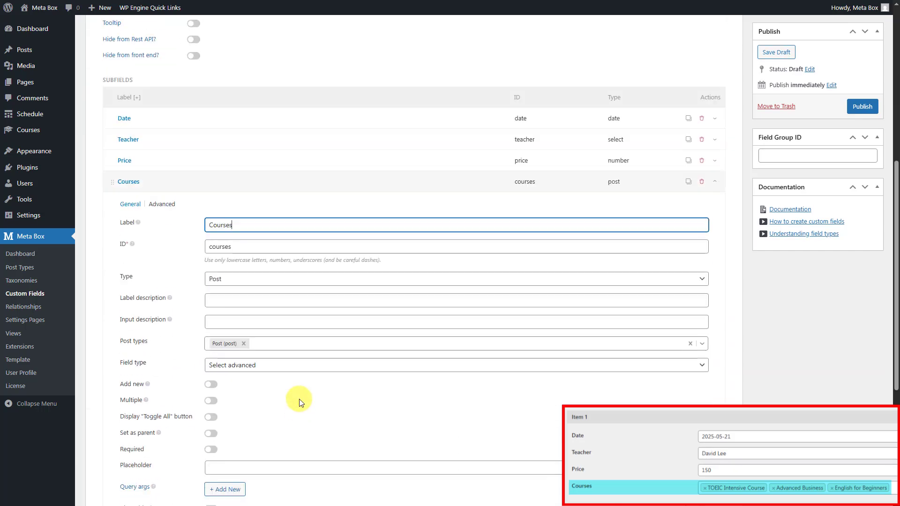
{"action": "left_click", "coordinate": [244, 344]}
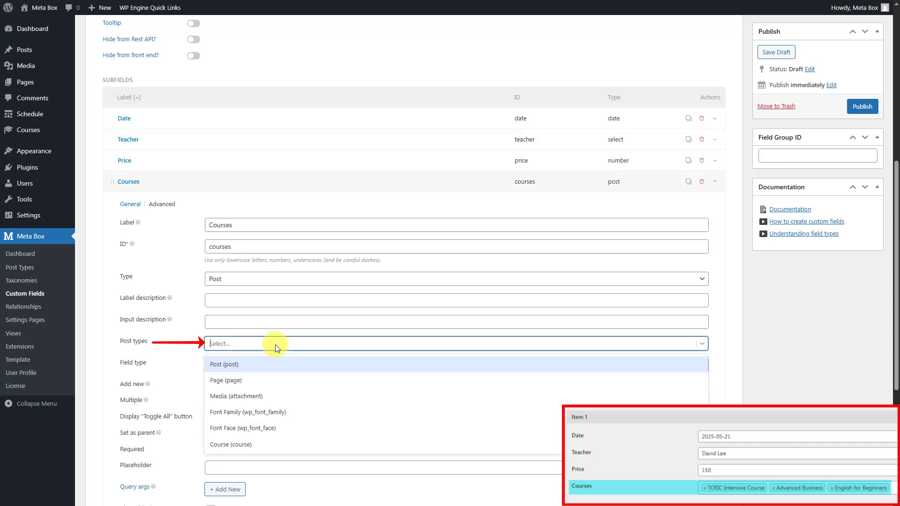
{"action": "left_click", "coordinate": [266, 446]}
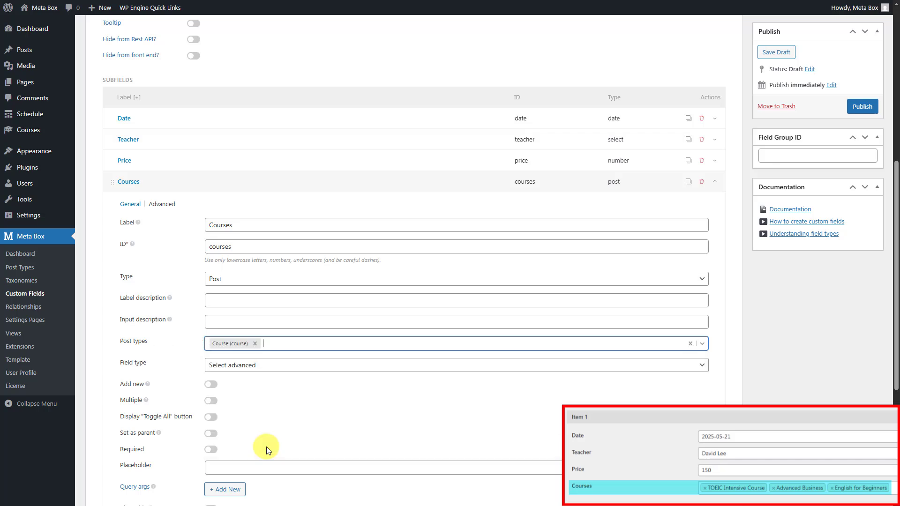
{"action": "left_click", "coordinate": [211, 401]}
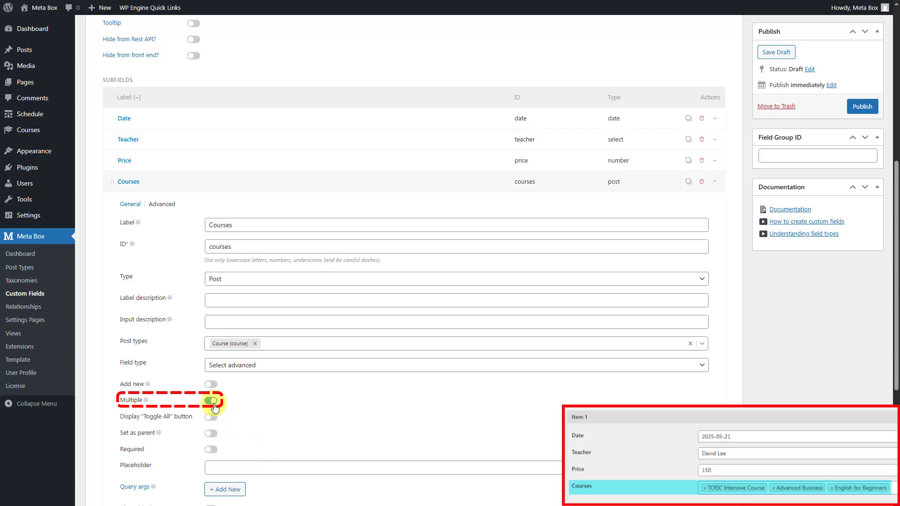
{"action": "left_click", "coordinate": [253, 184]}
Make the Schedule Detail group collapsible and set its group title to "Item {#}".
{"action": "scroll", "coordinate": [254, 187], "scroll_direction": "up", "scroll_amount": 3}
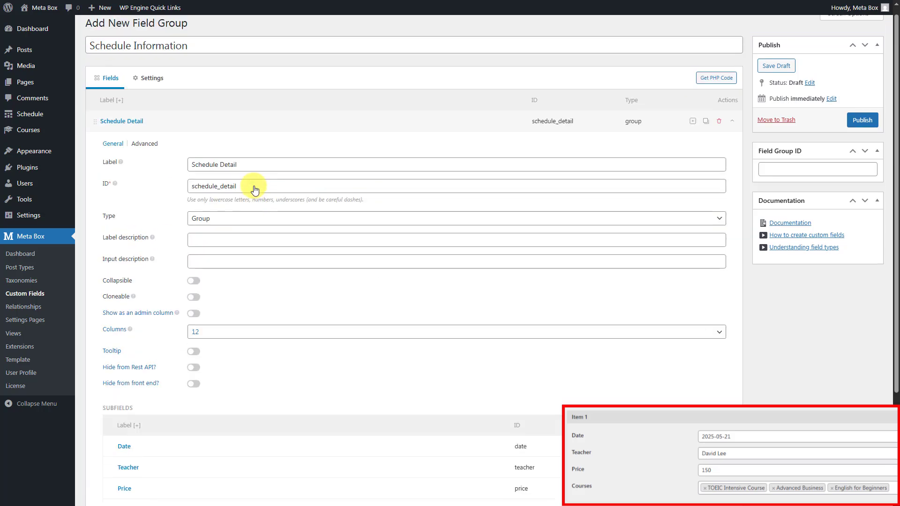
{"action": "left_click", "coordinate": [194, 281]}
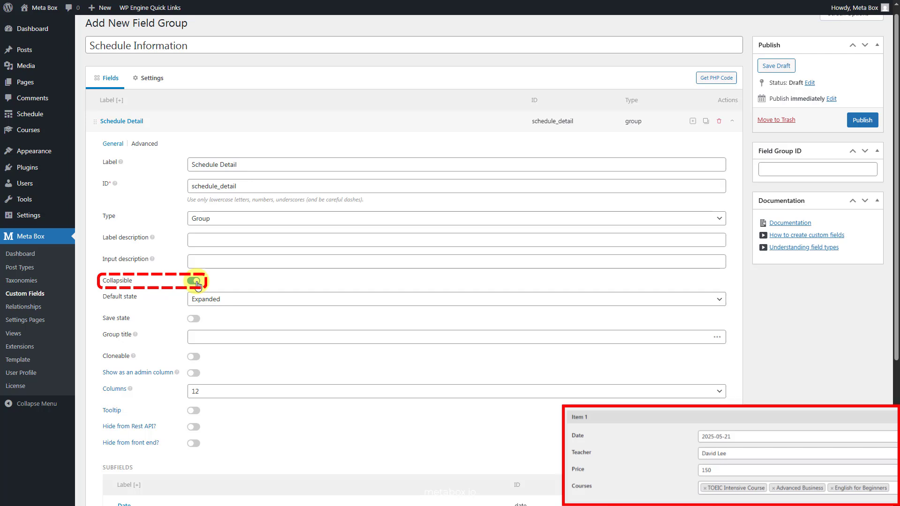
{"action": "left_click", "coordinate": [253, 337]}
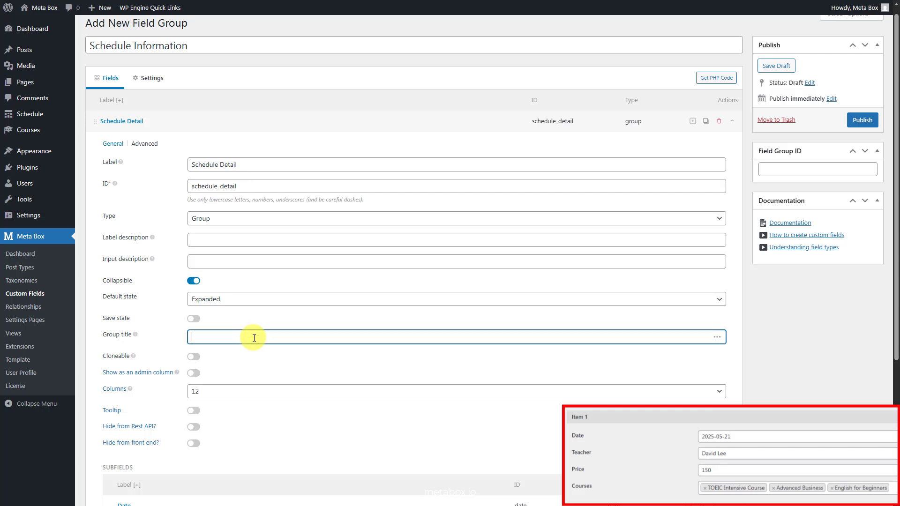
{"action": "type", "text": "Item"}
{"action": "left_click", "coordinate": [717, 337]}
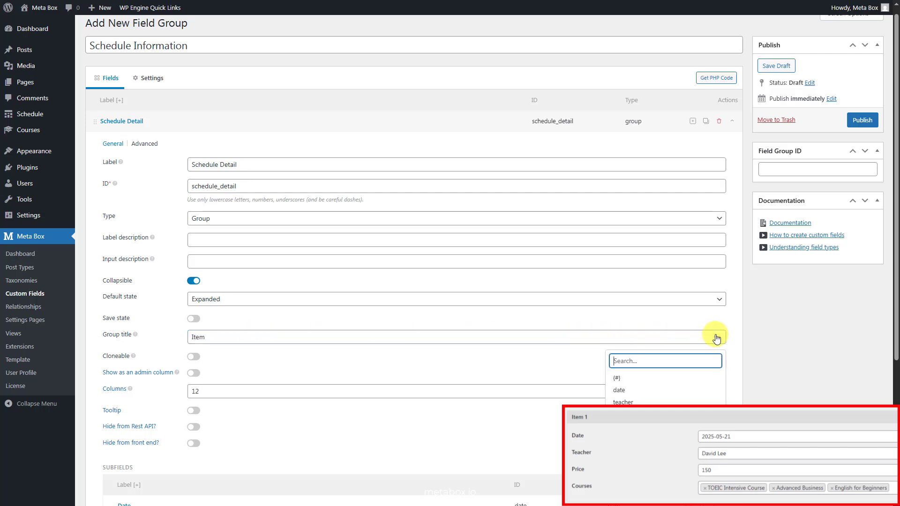
{"action": "left_click", "coordinate": [675, 378]}
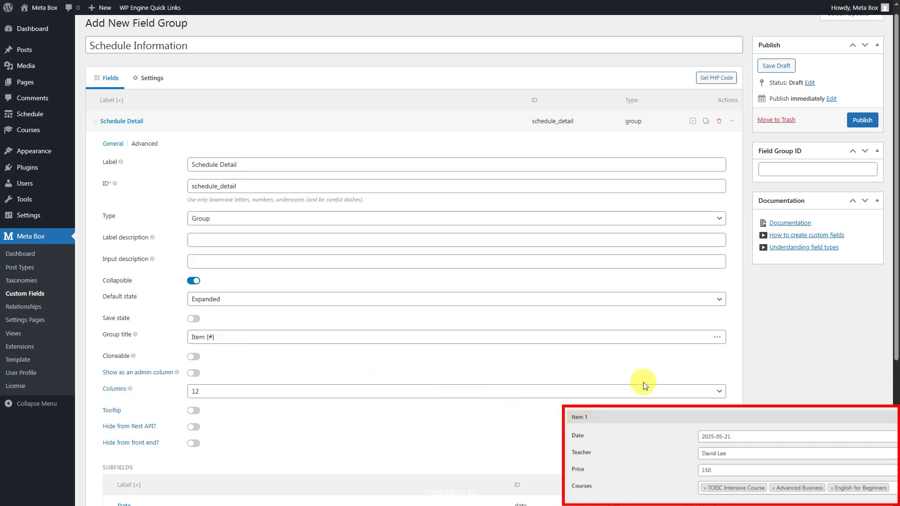
Make the Schedule Detail group cloneable and collapse its settings.
{"action": "left_click", "coordinate": [194, 357]}
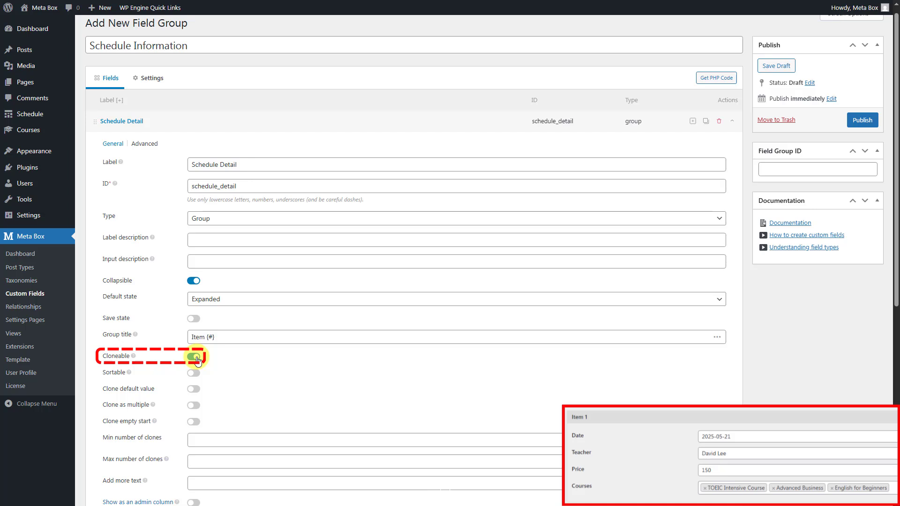
{"action": "scroll", "coordinate": [225, 235], "scroll_direction": "up", "scroll_amount": 1}
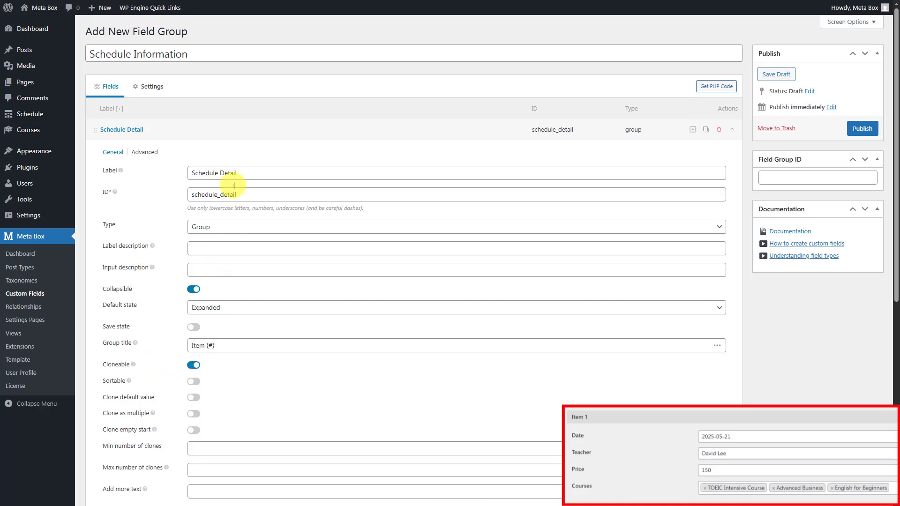
{"action": "left_click", "coordinate": [243, 133]}
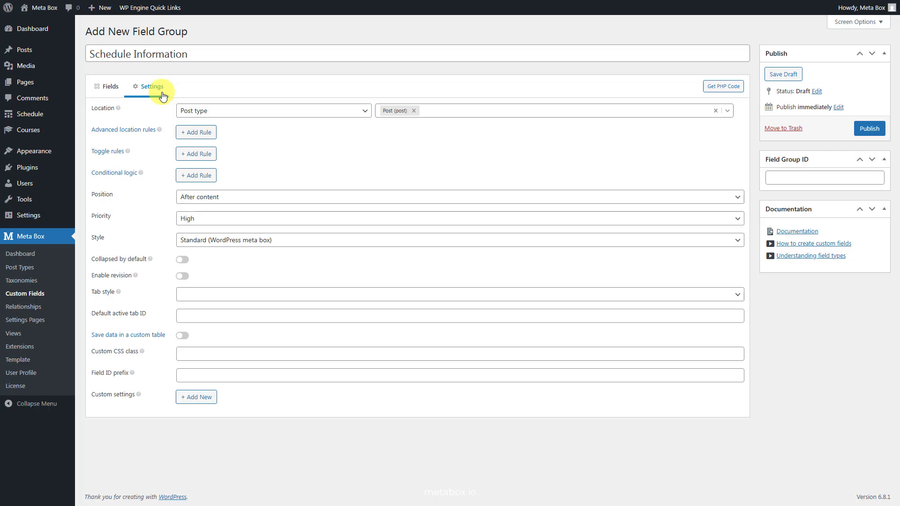
Set the field group's location to the Schedule (schedule) settings page and publish the field group.
{"action": "left_click", "coordinate": [225, 112]}
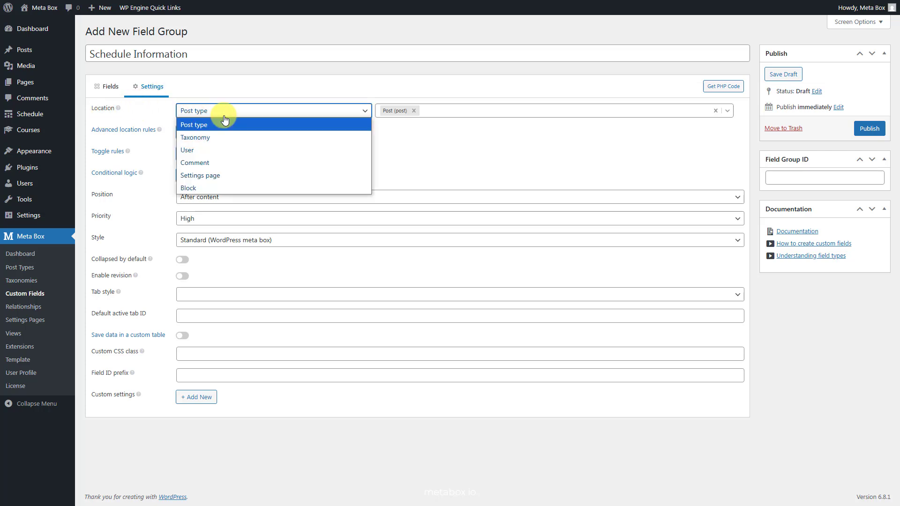
{"action": "left_click", "coordinate": [224, 175]}
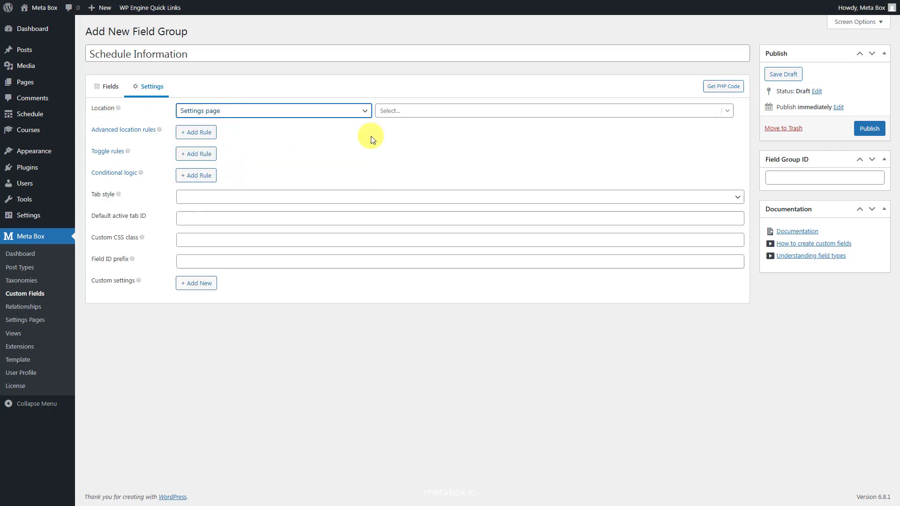
{"action": "left_click", "coordinate": [442, 112]}
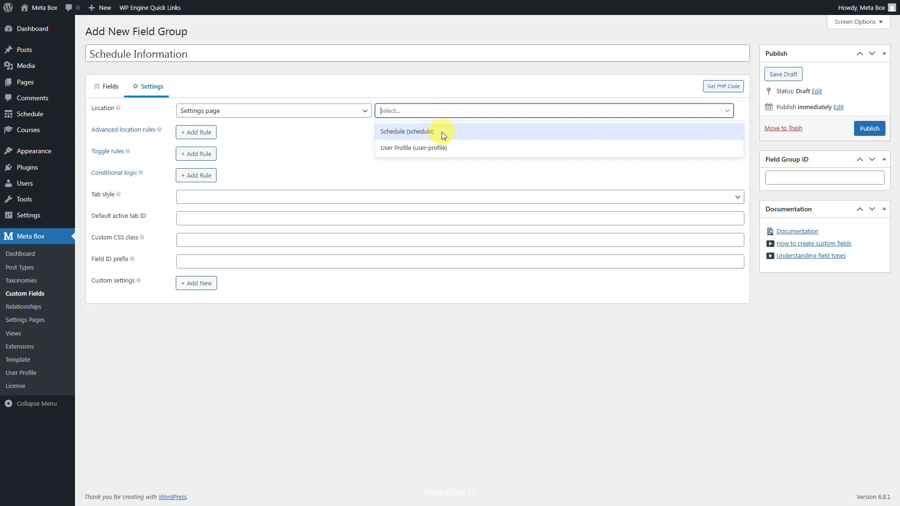
{"action": "left_click", "coordinate": [442, 132]}
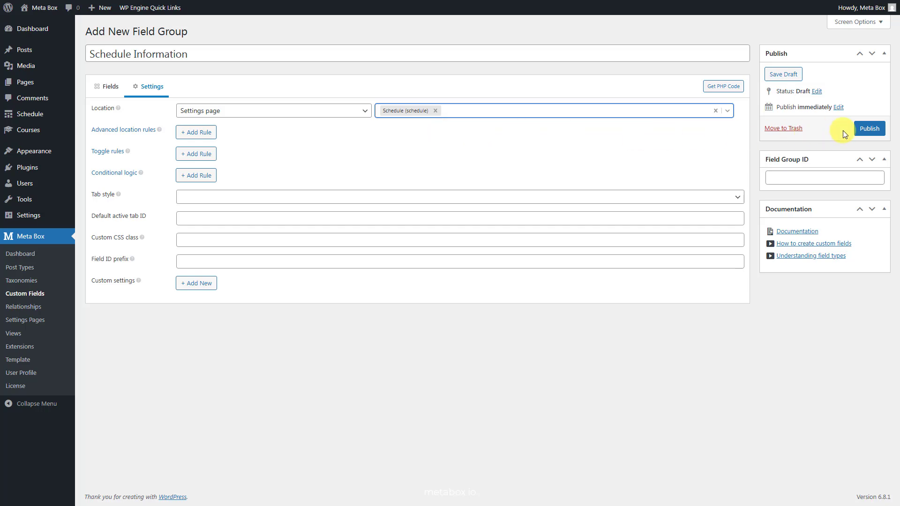
{"action": "left_click", "coordinate": [867, 130]}
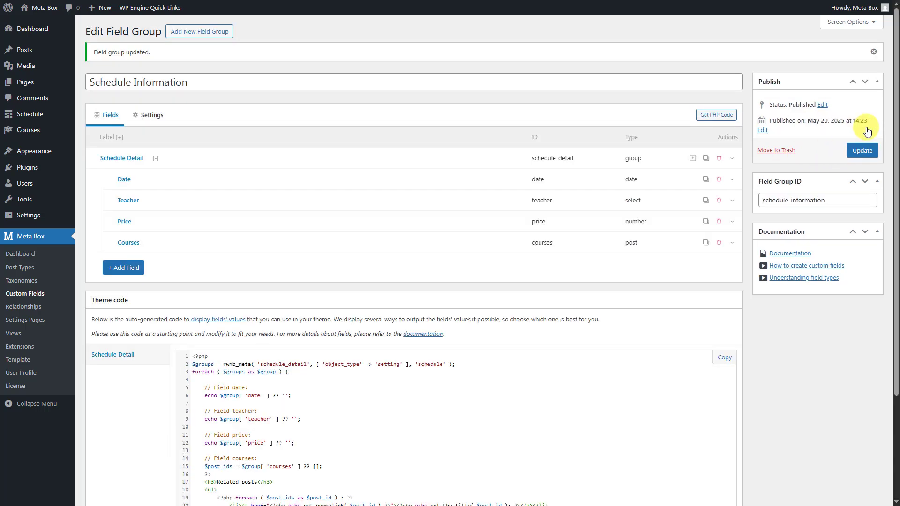
On the Schedule settings page, set Item 1's date to 2025-05-21, choose its teacher and set the price to 150.
{"action": "left_click", "coordinate": [40, 116]}
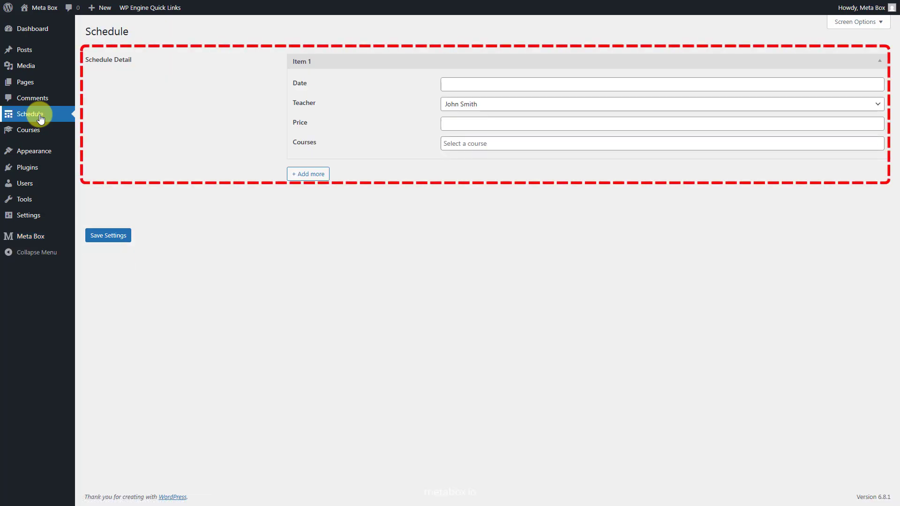
{"action": "left_click", "coordinate": [526, 84]}
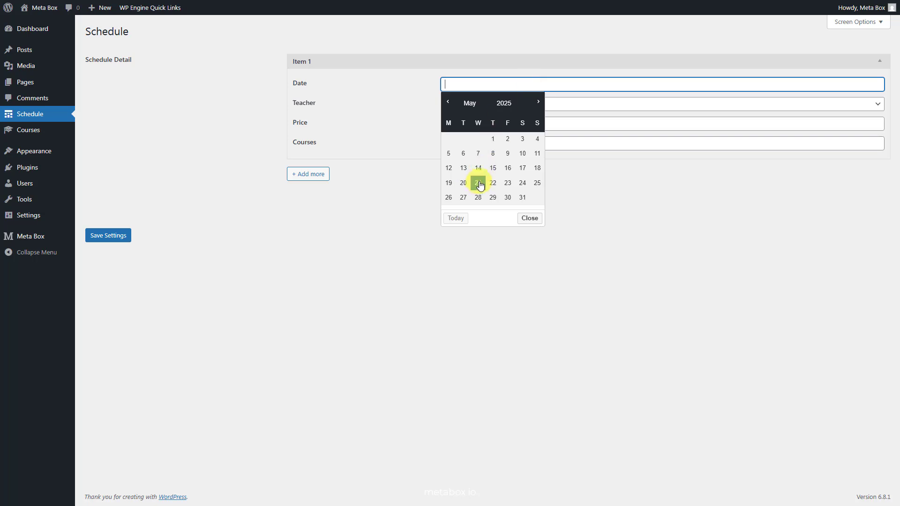
{"action": "left_click", "coordinate": [478, 183]}
{"action": "left_click", "coordinate": [526, 105]}
{"action": "left_click", "coordinate": [517, 131]}
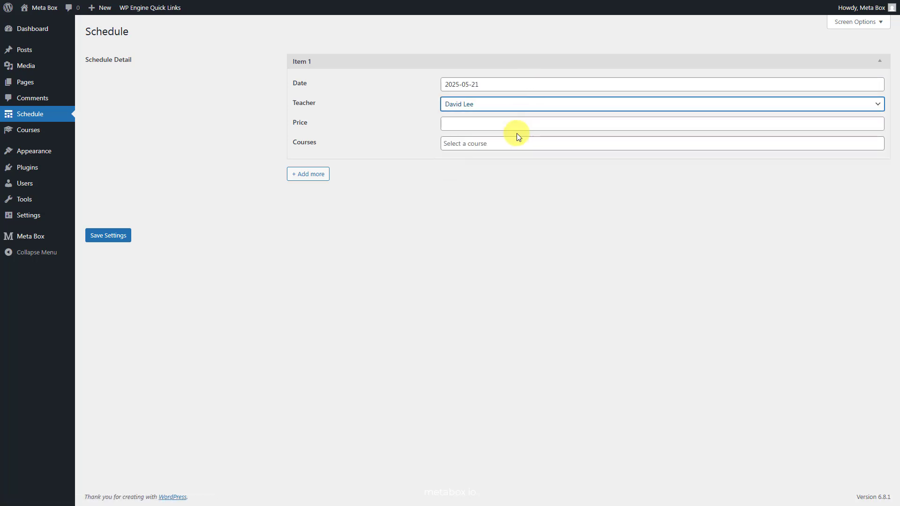
{"action": "left_click", "coordinate": [533, 125]}
{"action": "type", "text": "150"}
Assign the TOEIC Intensive Course, Advanced Business and English for Beginners courses to Item 1.
{"action": "left_click", "coordinate": [519, 144]}
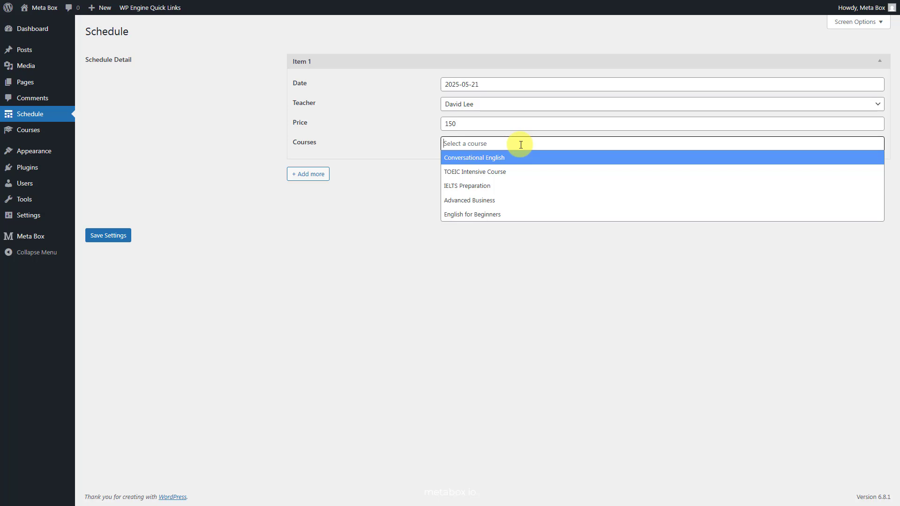
{"action": "left_click", "coordinate": [518, 174]}
{"action": "left_click", "coordinate": [560, 143]}
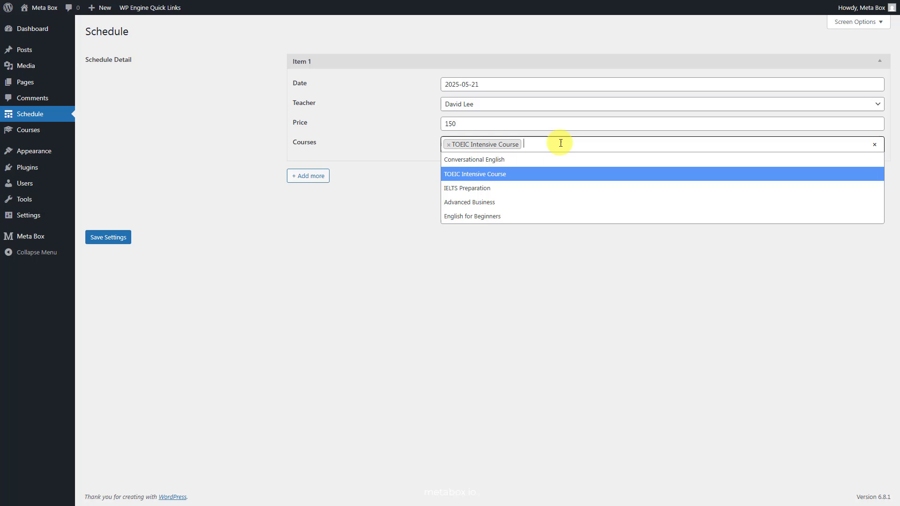
{"action": "left_click", "coordinate": [529, 207]}
{"action": "left_click", "coordinate": [624, 144]}
{"action": "left_click", "coordinate": [564, 216]}
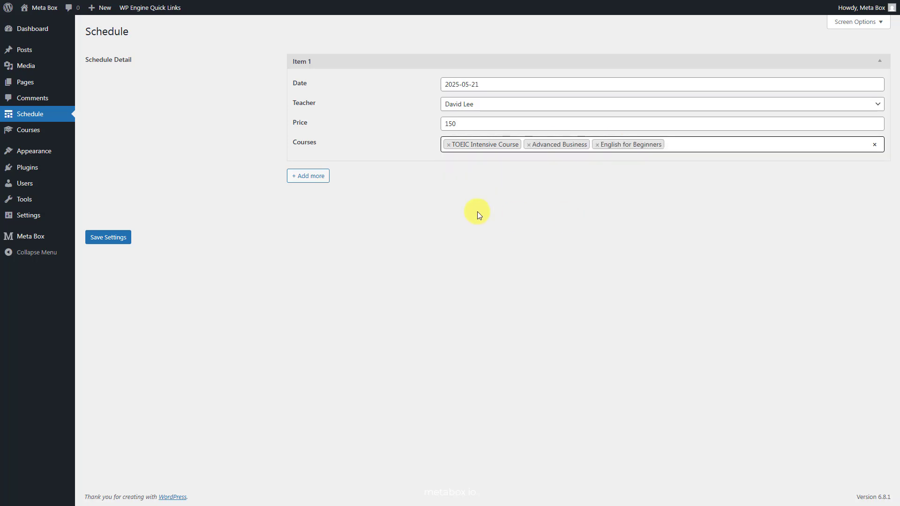
Add a second schedule item with the date 2025-05-23, its teacher and a price of 180.
{"action": "left_click", "coordinate": [308, 176]}
{"action": "left_click", "coordinate": [496, 197]}
{"action": "left_click", "coordinate": [509, 300]}
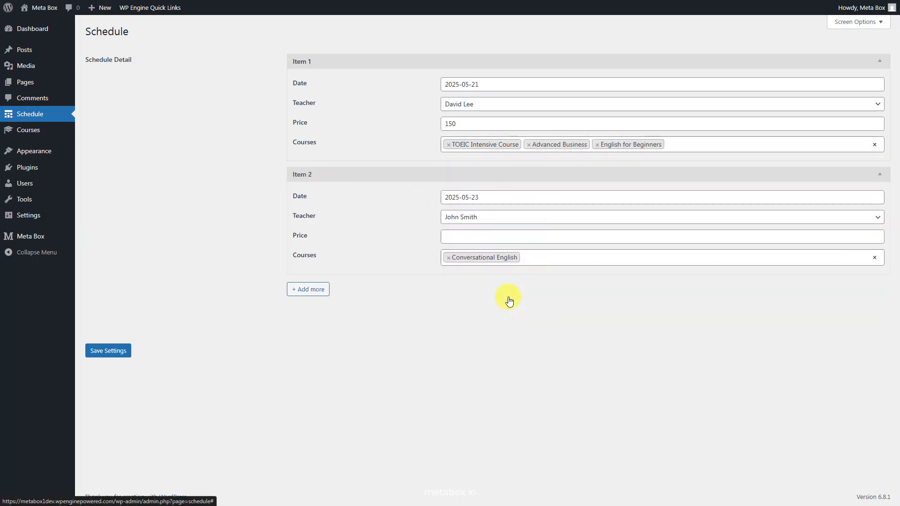
{"action": "left_click", "coordinate": [511, 218]}
{"action": "left_click", "coordinate": [502, 260]}
{"action": "left_click", "coordinate": [547, 236]}
{"action": "type", "text": "180"}
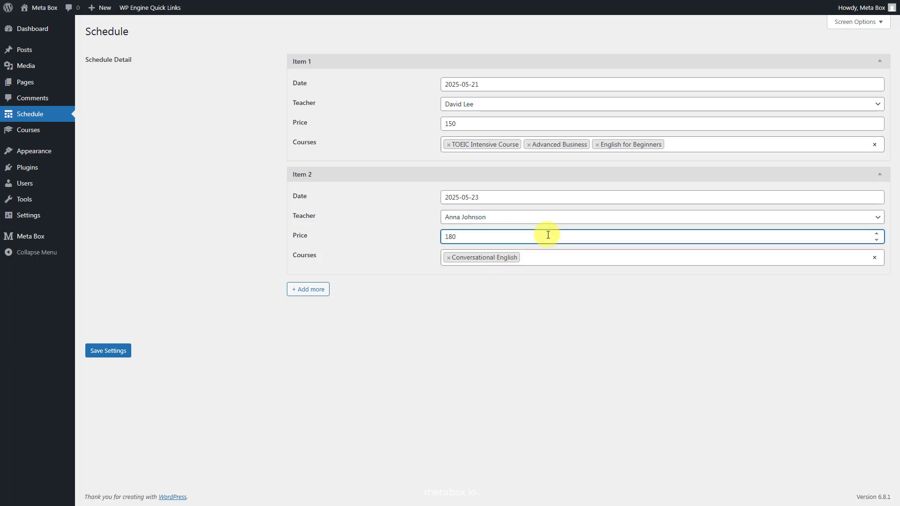
Replace Item 2's course with IELTS Preparation, English for Beginners and Conversational English, and save the schedule settings.
{"action": "left_click", "coordinate": [449, 257]}
{"action": "left_click", "coordinate": [506, 301]}
{"action": "left_click", "coordinate": [541, 257]}
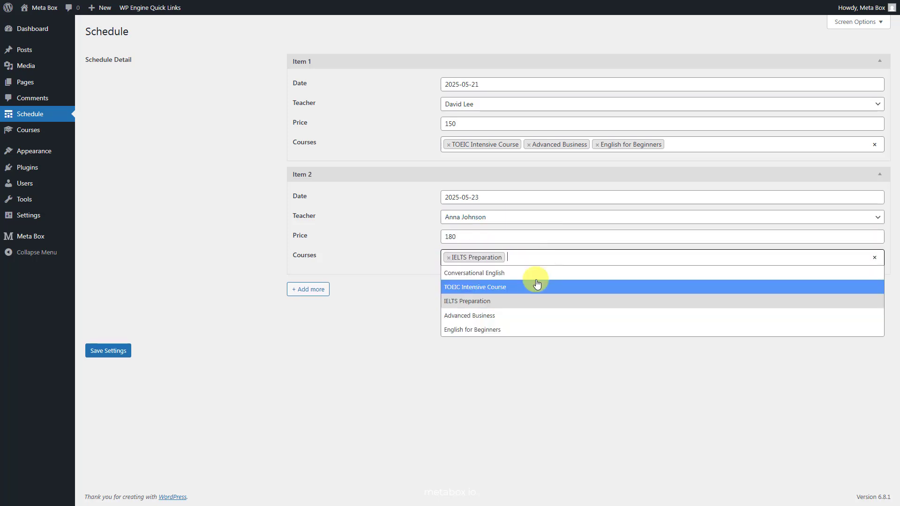
{"action": "left_click", "coordinate": [516, 330]}
{"action": "left_click", "coordinate": [599, 258]}
{"action": "left_click", "coordinate": [589, 274]}
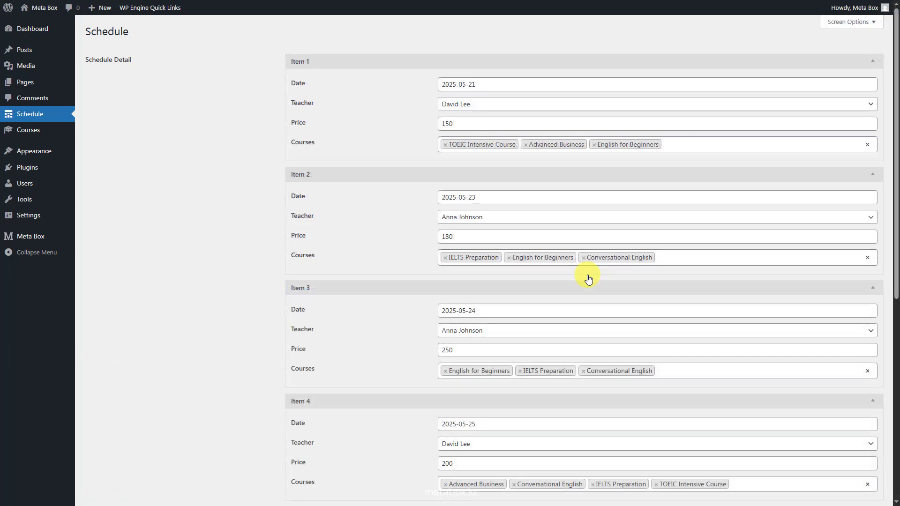
{"action": "scroll", "coordinate": [588, 278], "scroll_direction": "down", "scroll_amount": 8}
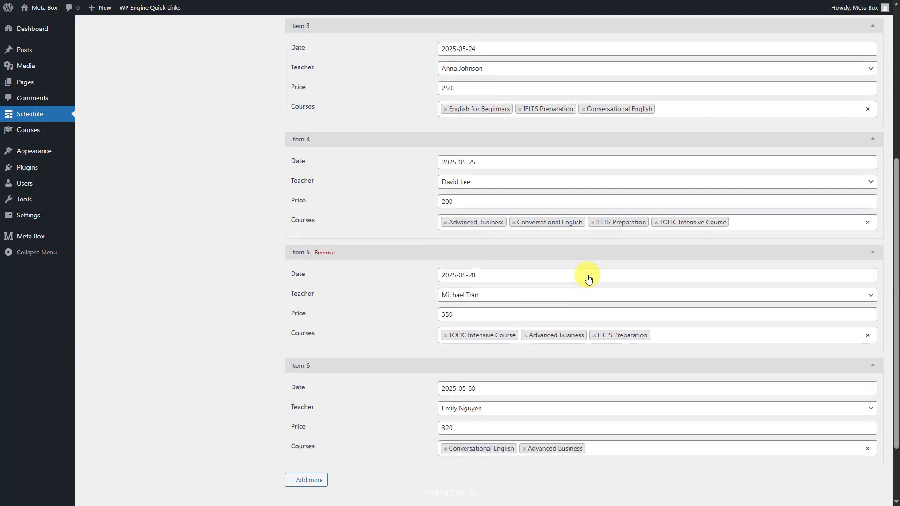
{"action": "left_click", "coordinate": [111, 459]}
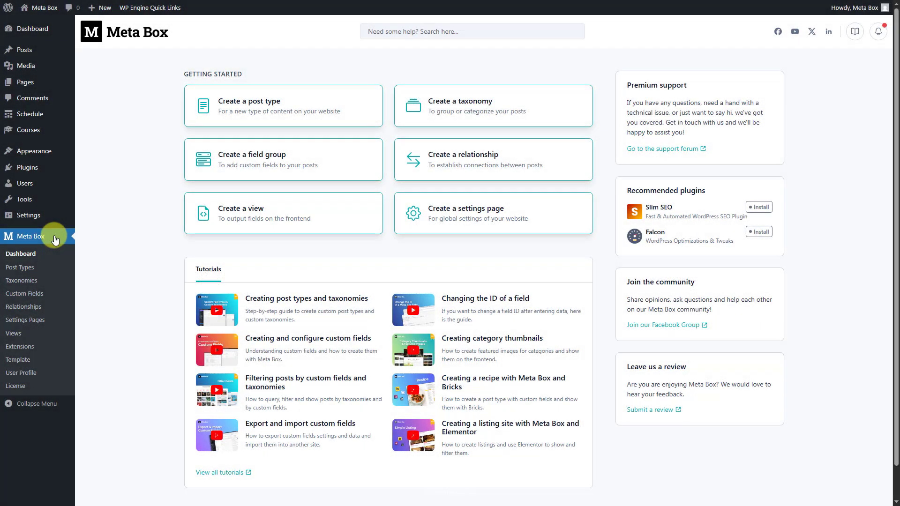
Create a new page without a starter pattern and title it "Schedules".
{"action": "mouse_move", "coordinate": [28, 82]}
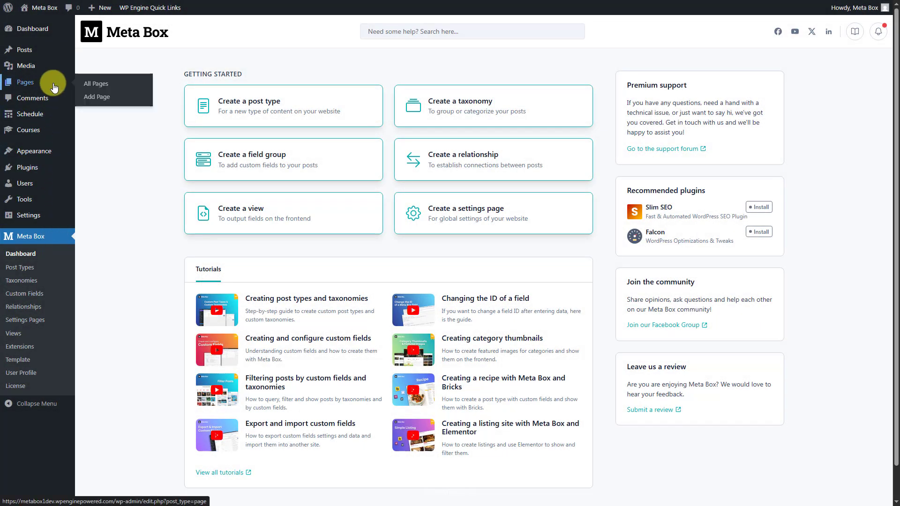
{"action": "left_click", "coordinate": [91, 103]}
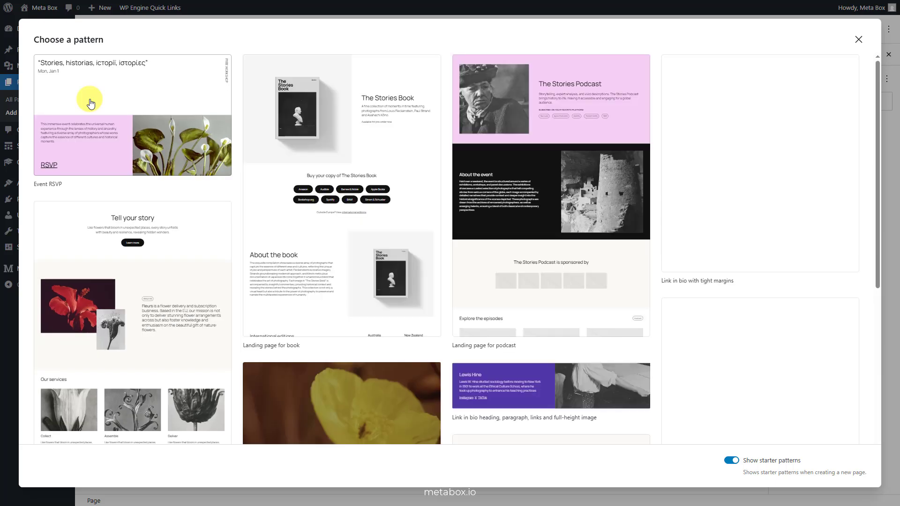
{"action": "left_click", "coordinate": [858, 39]}
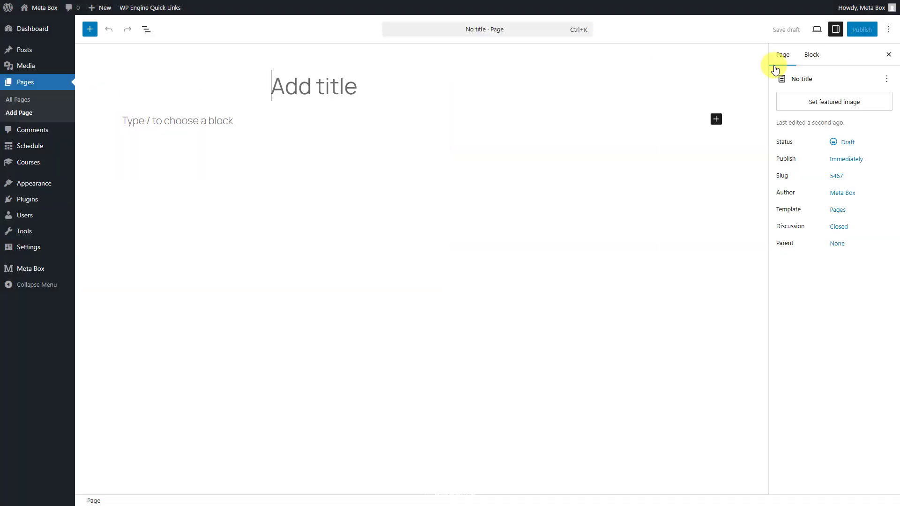
{"action": "type", "text": "Schedules"}
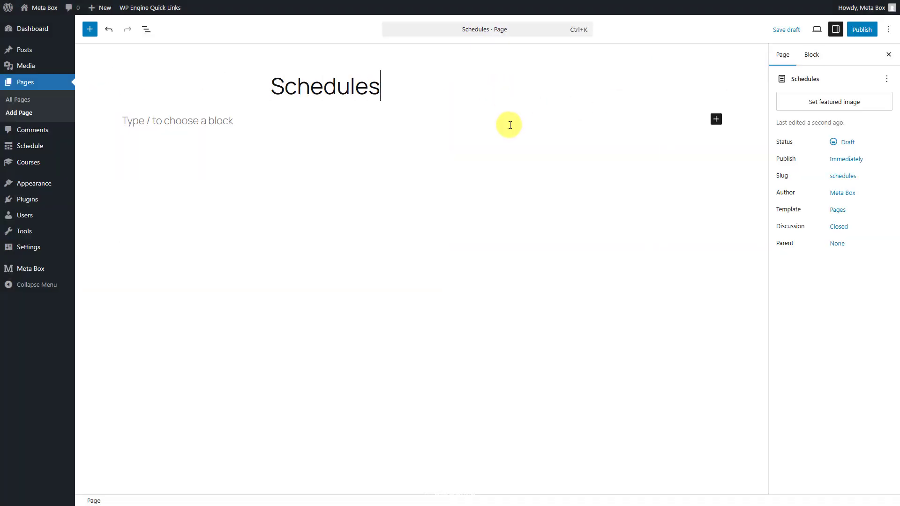
Fill the page body with the "Course Schedule Overview" introduction and its Day, Price and Courses list, and publish the page.
{"action": "left_click", "coordinate": [510, 125]}
{"action": "type", "text": "Course Schedule Overview Welcome to the course schedule page. Here you will find a detailed list of upcoming course sessions with their corresponding dates, prices, and instructors. Each row represents a specific day when courses are available. Day: The date on which the courses take place. Price: The cost to attend the courses on that day. Courses: A list of courses available on that date, with clickable links to each course's detailed page. Please review the schedule carefully and click on the course titles to learn more about each program. If you have any questions, feel free to contact our support team."}
{"action": "left_click", "coordinate": [862, 30]}
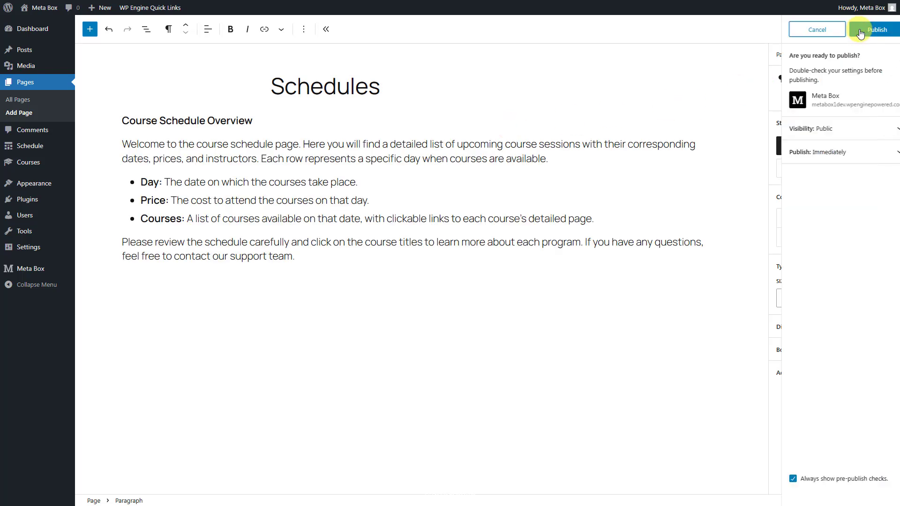
{"action": "left_click", "coordinate": [861, 32]}
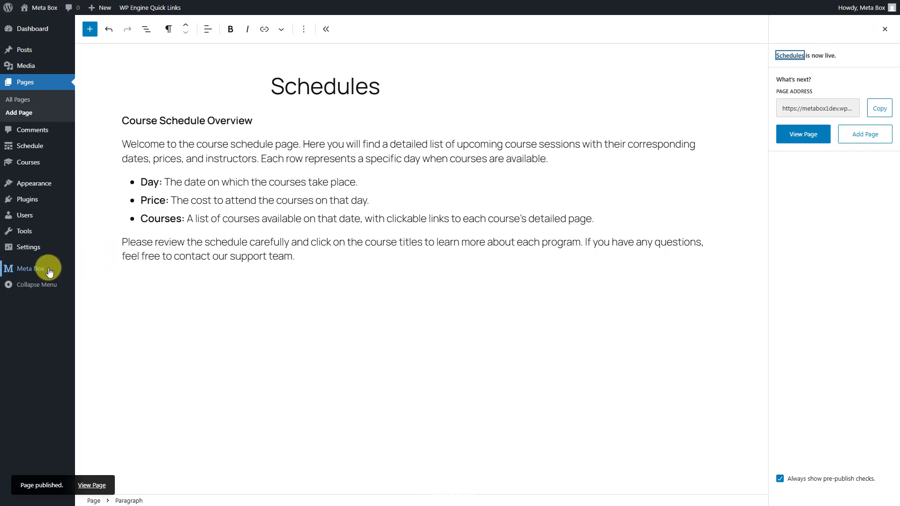
Create a new Meta Box view titled "Schedule".
{"action": "mouse_move", "coordinate": [49, 272]}
{"action": "left_click", "coordinate": [91, 348]}
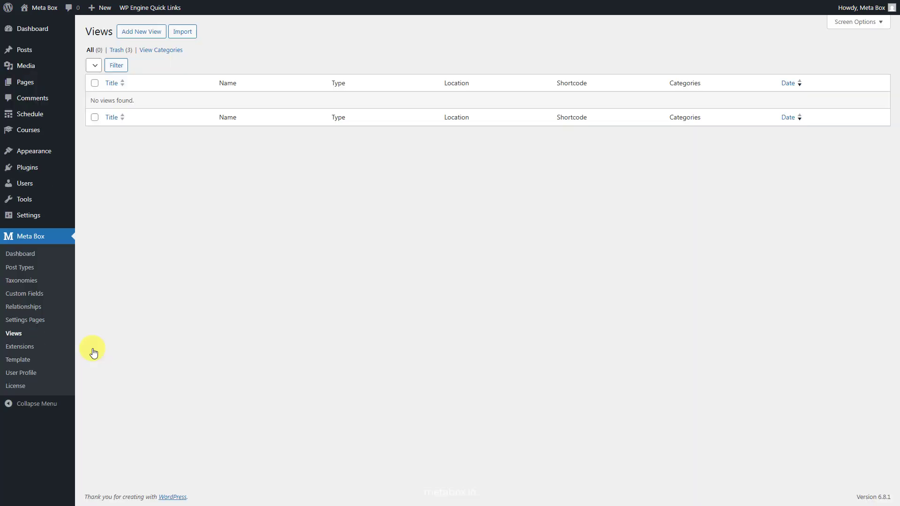
{"action": "left_click", "coordinate": [143, 32]}
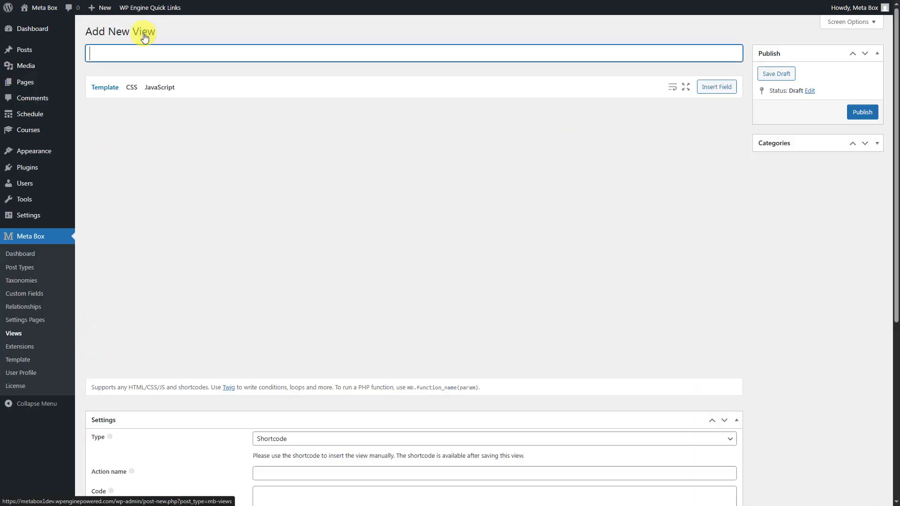
{"action": "left_click", "coordinate": [296, 53]}
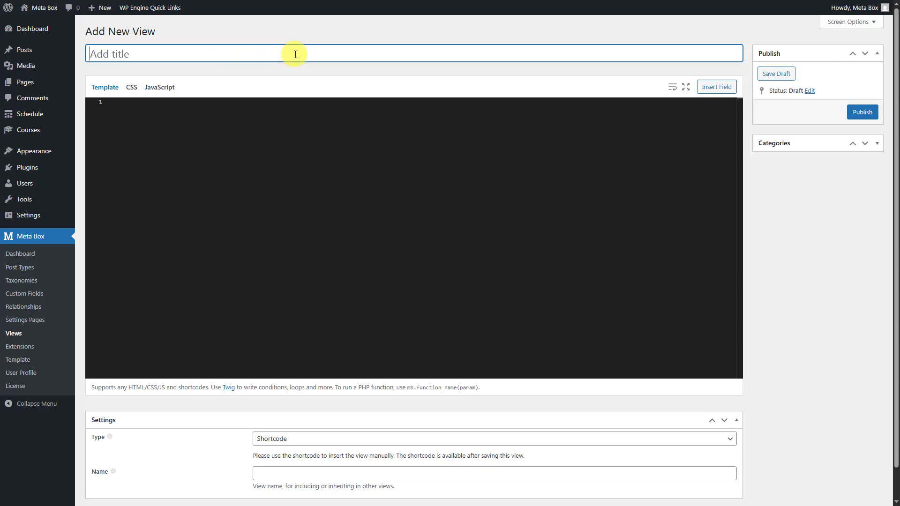
{"action": "type", "text": "Schedule"}
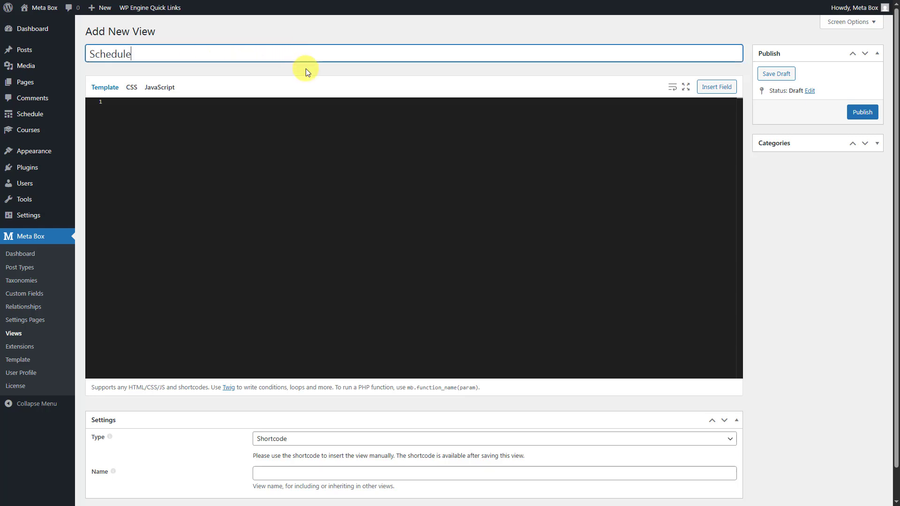
Insert the Schedule Detail group loop from the site fields into the template and delete its "INSERT SUB-FIELDS HERE" placeholder.
{"action": "left_click", "coordinate": [313, 107]}
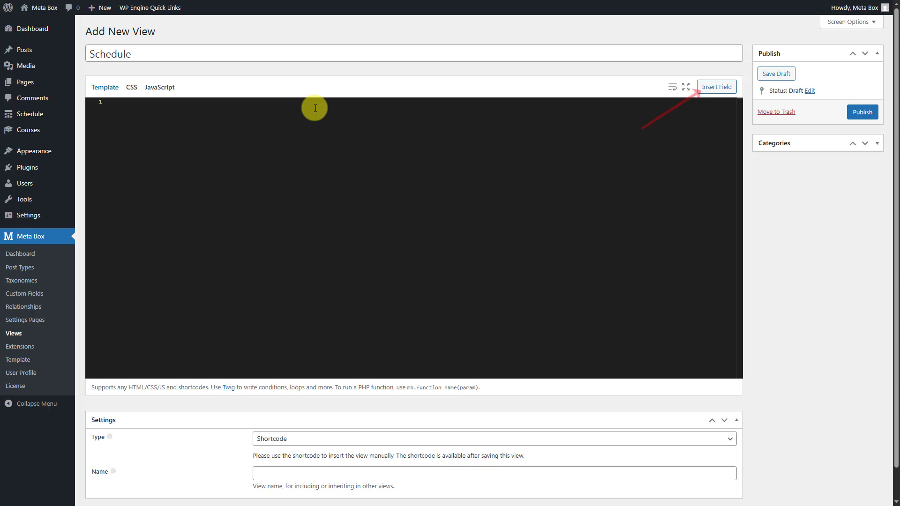
{"action": "left_click", "coordinate": [722, 89]}
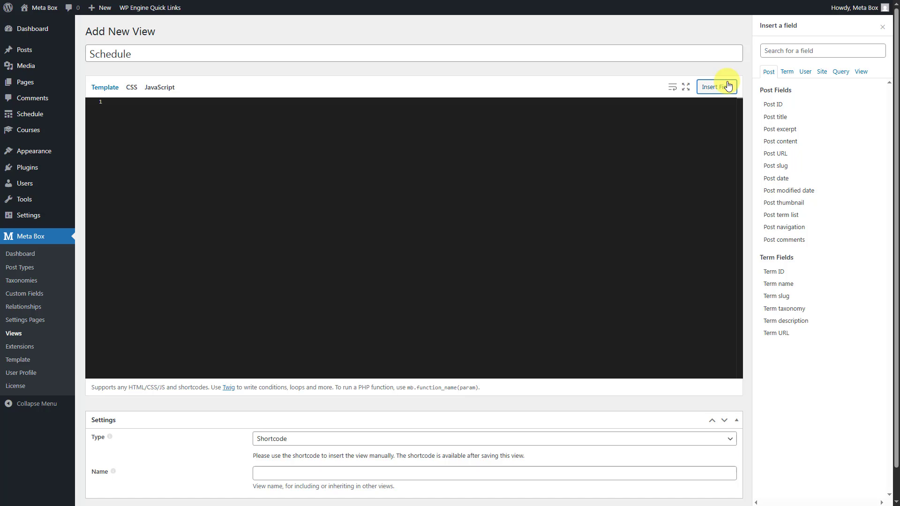
{"action": "left_click", "coordinate": [821, 73]}
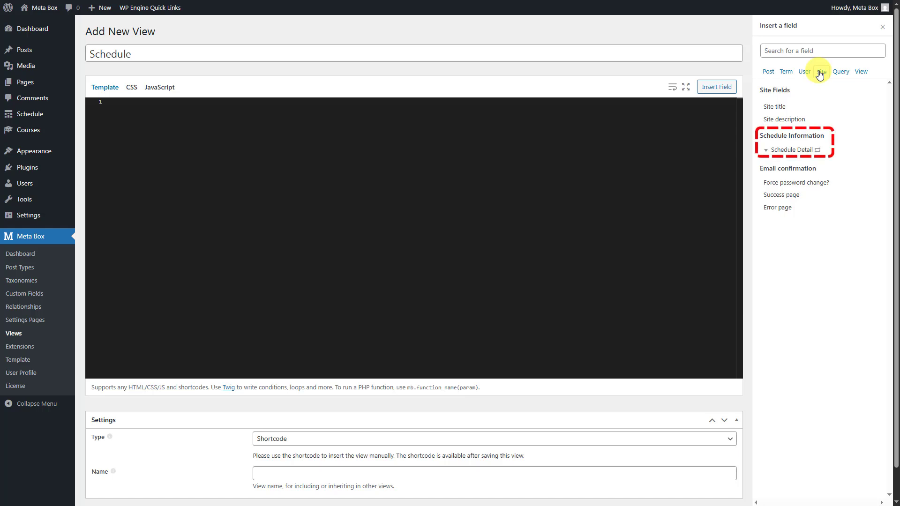
{"action": "left_click", "coordinate": [787, 151]}
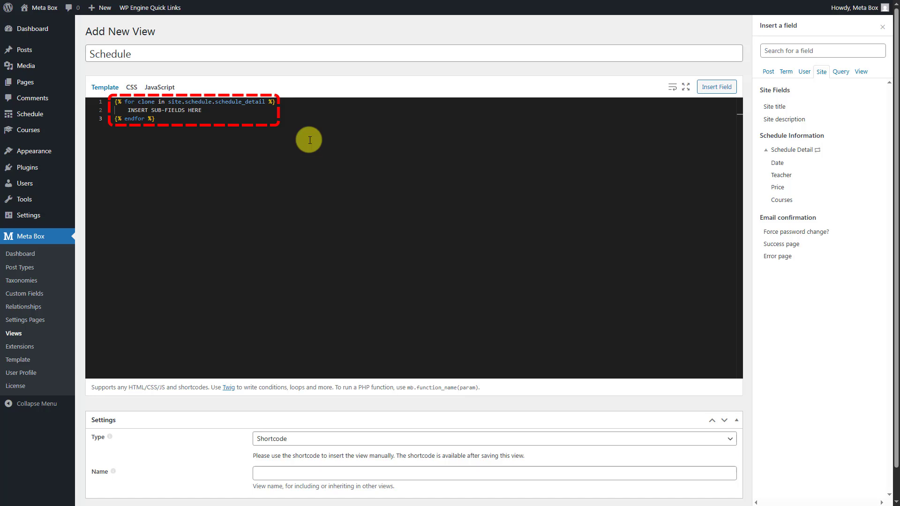
{"action": "left_click", "coordinate": [217, 109]}
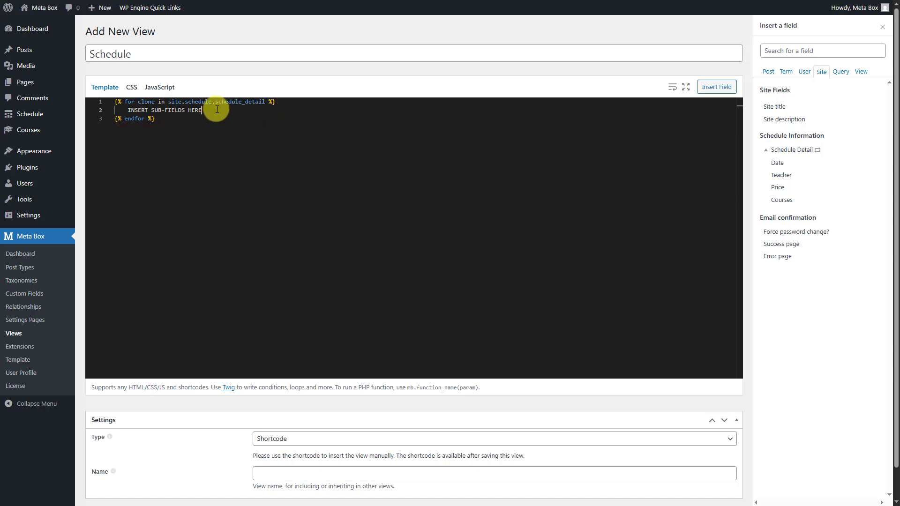
{"action": "left_click_drag", "start_coordinate": [217, 109], "coordinate": [130, 111]}
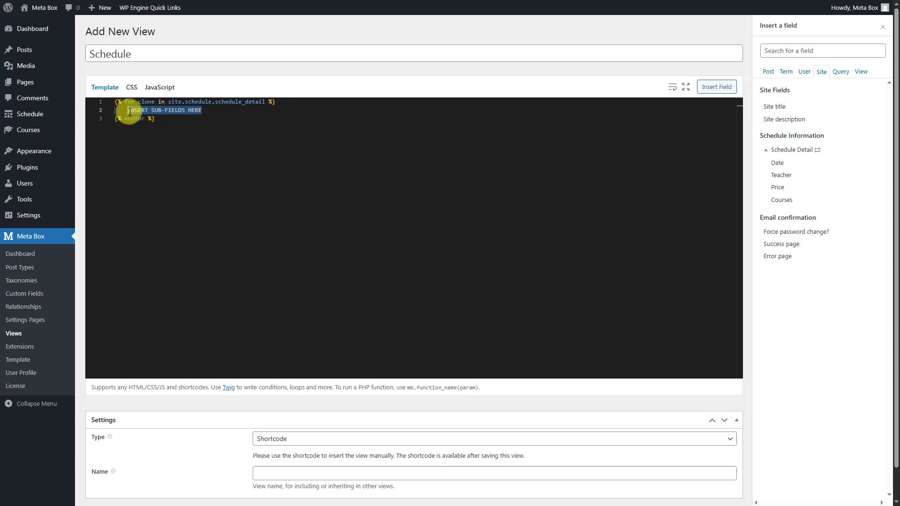
{"action": "key", "text": "BackSpace"}
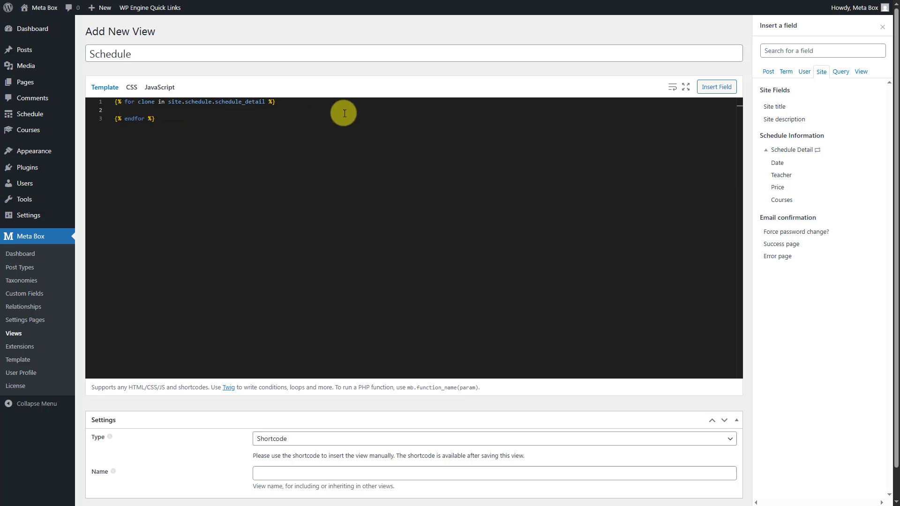
Insert the Date subfield inside the loop in the "13 February 2020" format, followed by <br/> and a new line.
{"action": "left_click", "coordinate": [803, 167]}
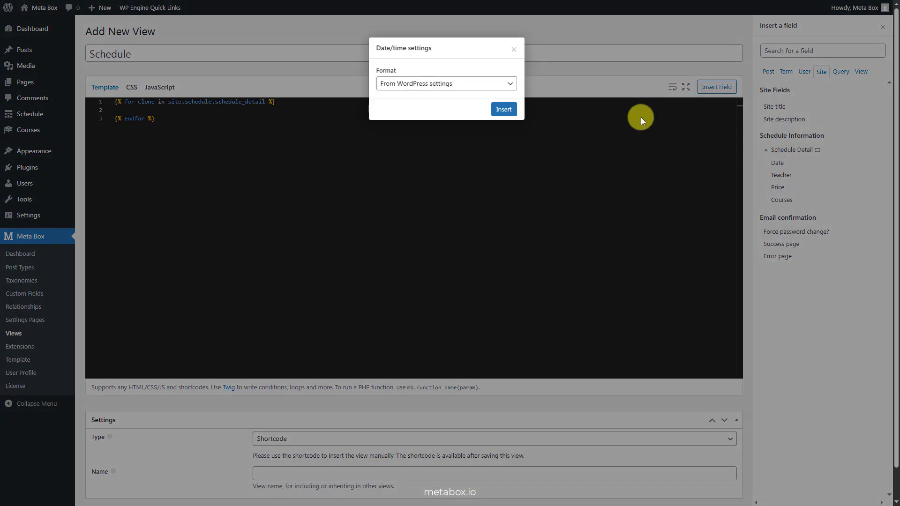
{"action": "left_click", "coordinate": [463, 83]}
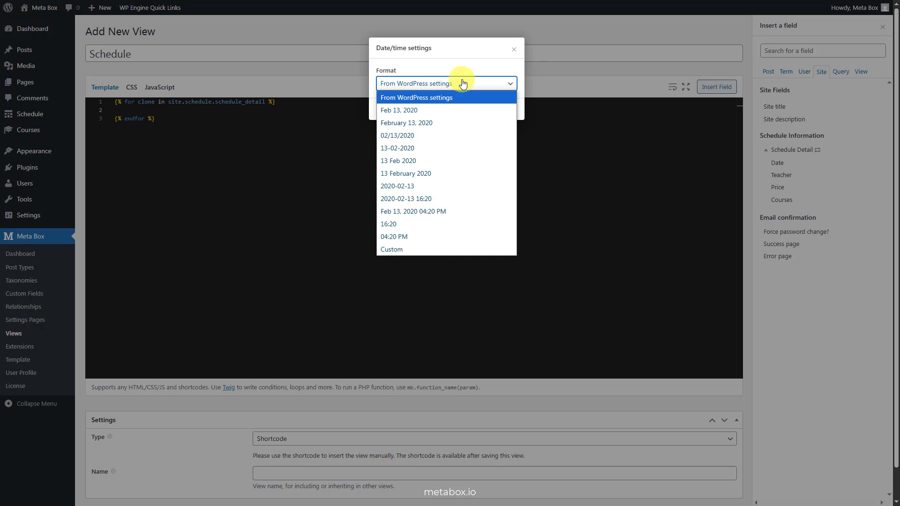
{"action": "left_click", "coordinate": [436, 173]}
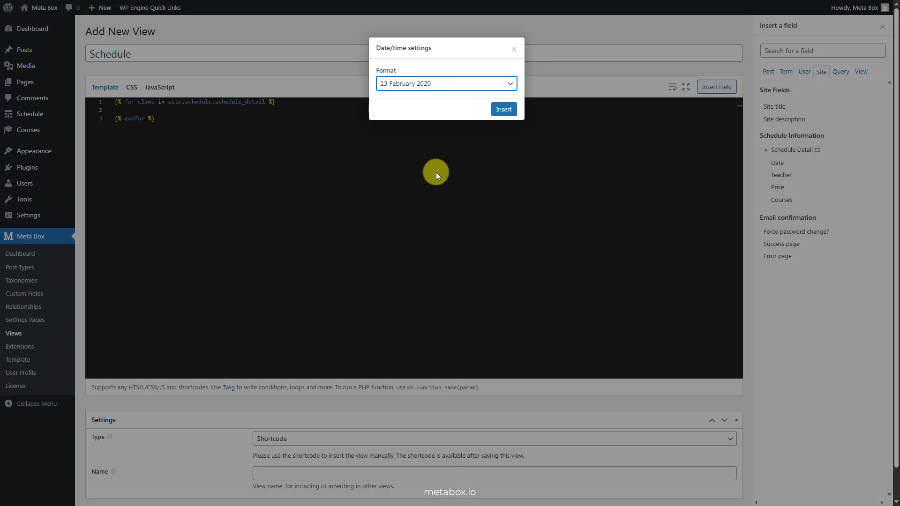
{"action": "left_click", "coordinate": [503, 113]}
{"action": "type", "text": "<br/>"}
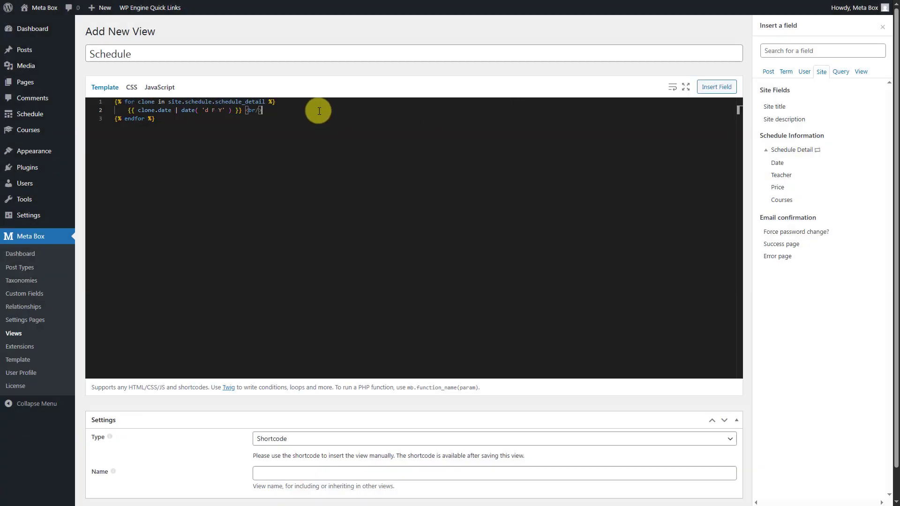
{"action": "key", "text": "Return"}
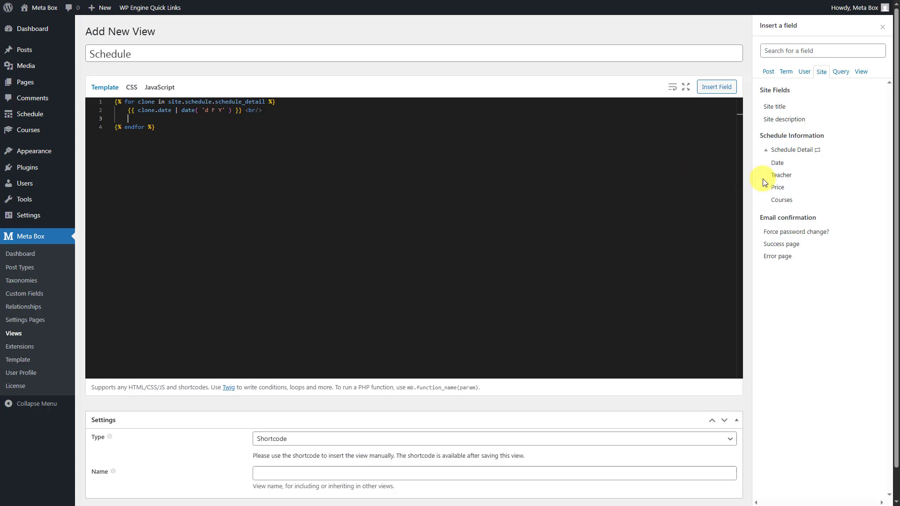
Insert the Teacher subfield with Value output inside the loop, followed by <br/> and a new line.
{"action": "left_click", "coordinate": [817, 182]}
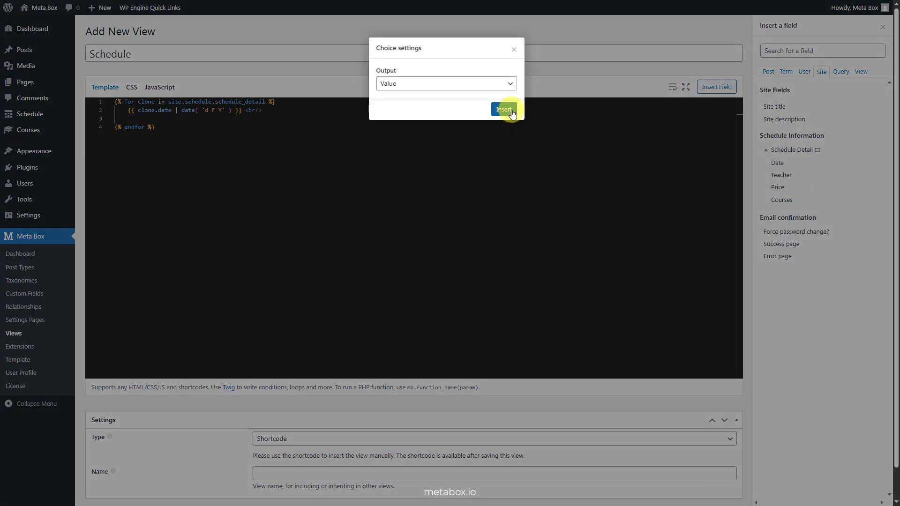
{"action": "left_click", "coordinate": [504, 108]}
{"action": "left_click", "coordinate": [299, 118]}
{"action": "type", "text": "<br/>"}
{"action": "key", "text": "Return"}
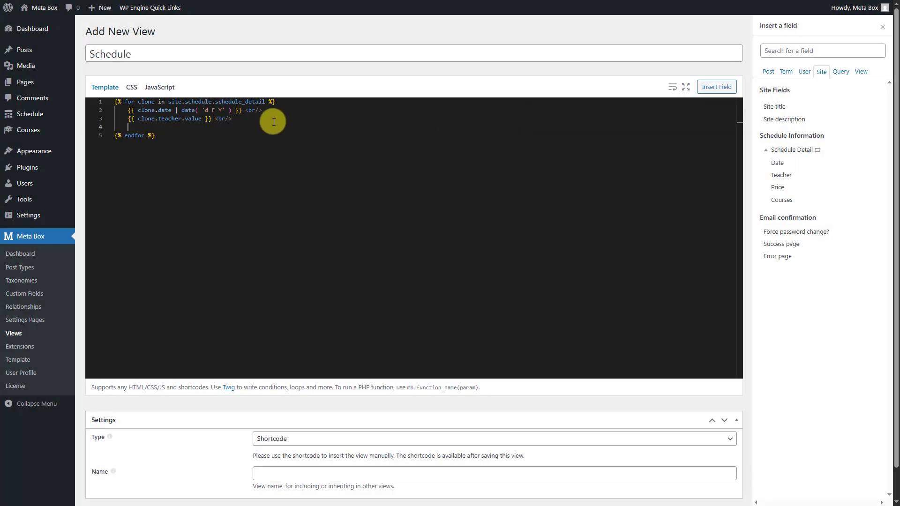
Insert the Price subfield below the teacher line, followed by <br/> and a new line.
{"action": "left_click", "coordinate": [779, 187]}
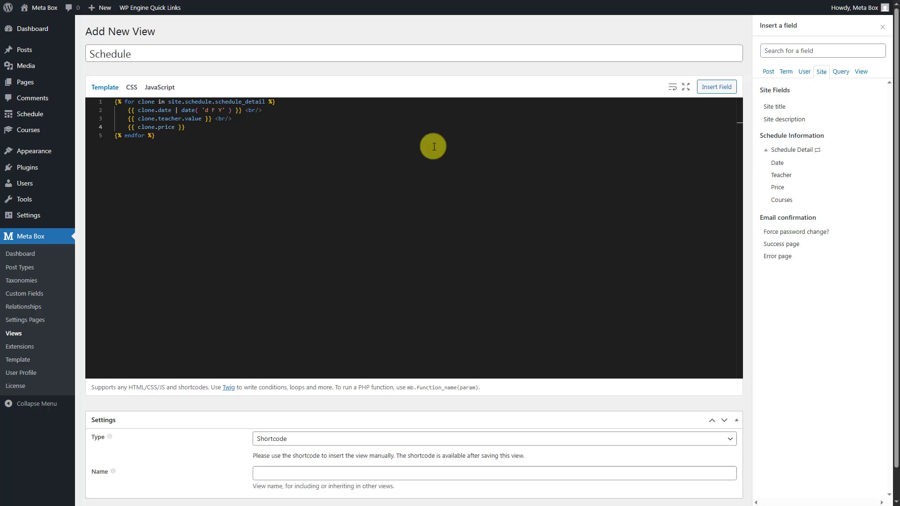
{"action": "type", "text": "<br/>"}
{"action": "key", "text": "Return"}
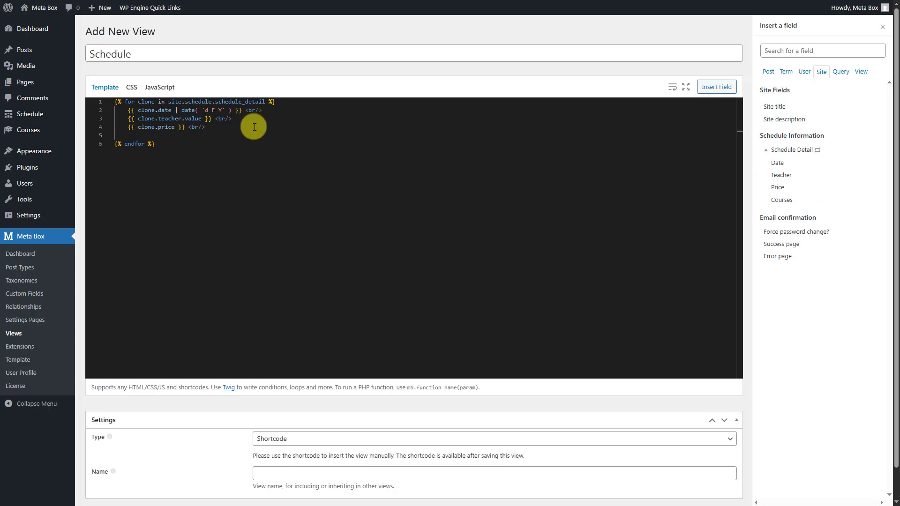
Insert the Courses subfield loop of linked titles below the price, indent it one level and end it with <br/>.
{"action": "left_click", "coordinate": [813, 202]}
{"action": "left_click", "coordinate": [506, 111]}
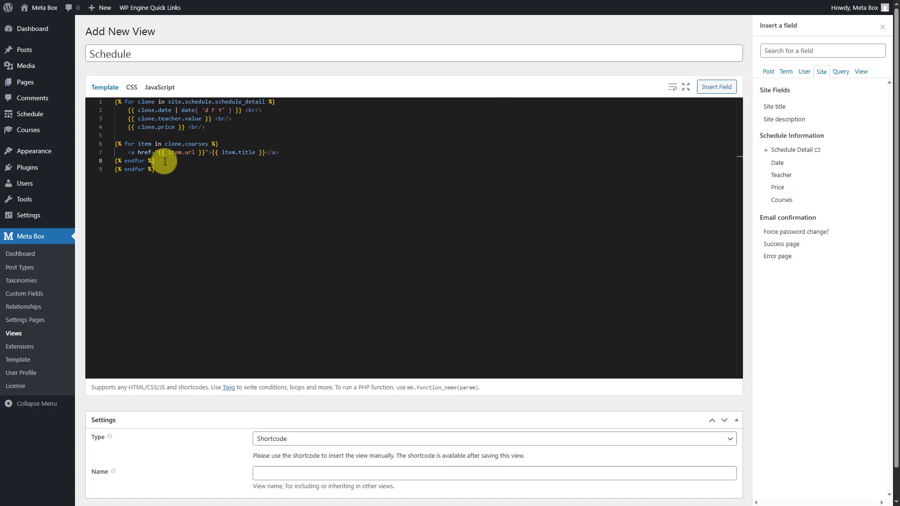
{"action": "left_click_drag", "start_coordinate": [157, 161], "coordinate": [116, 147]}
{"action": "key", "text": "Tab"}
{"action": "left_click", "coordinate": [200, 161]}
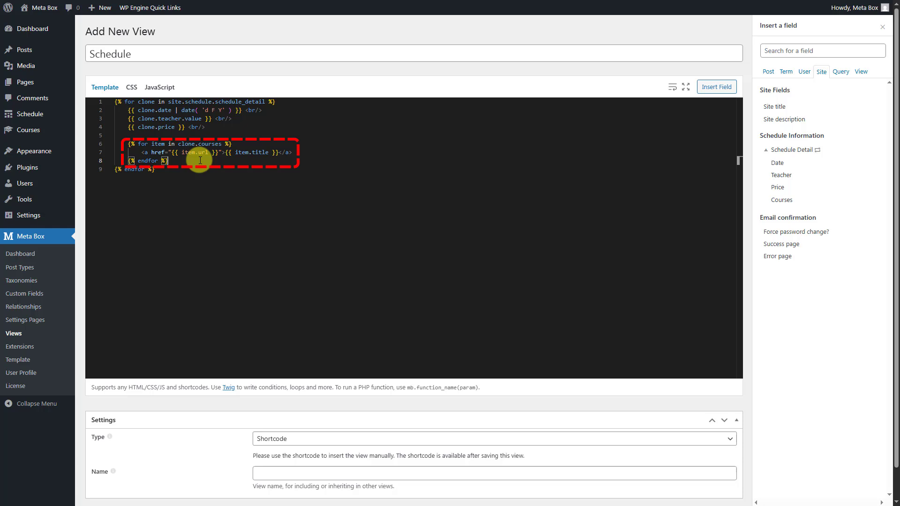
{"action": "type", "text": "<br/>"}
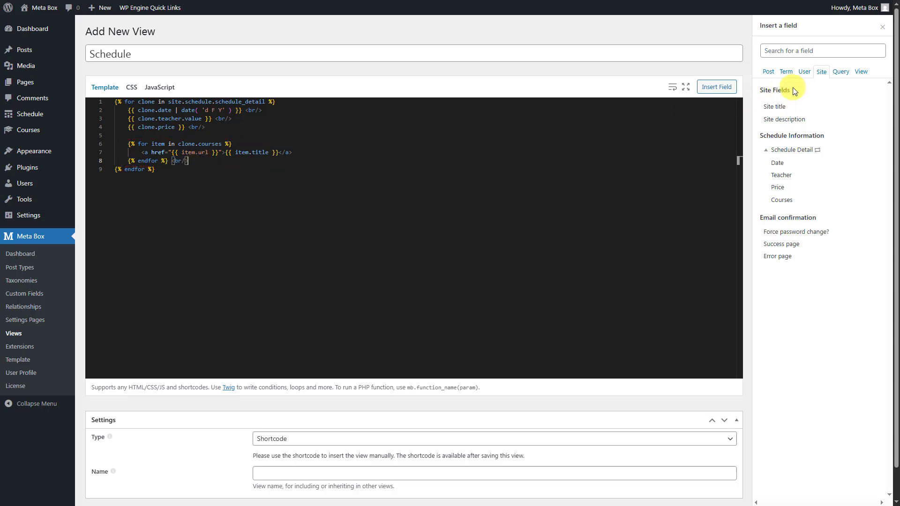
{"action": "left_click", "coordinate": [882, 27]}
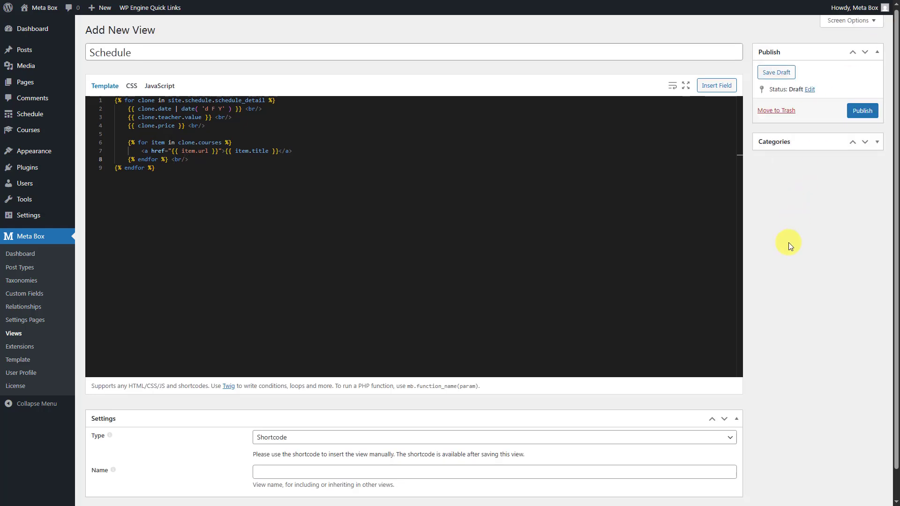
Set the view type to Singular and its location to the Schedules page.
{"action": "scroll", "coordinate": [789, 242], "scroll_direction": "down", "scroll_amount": 1}
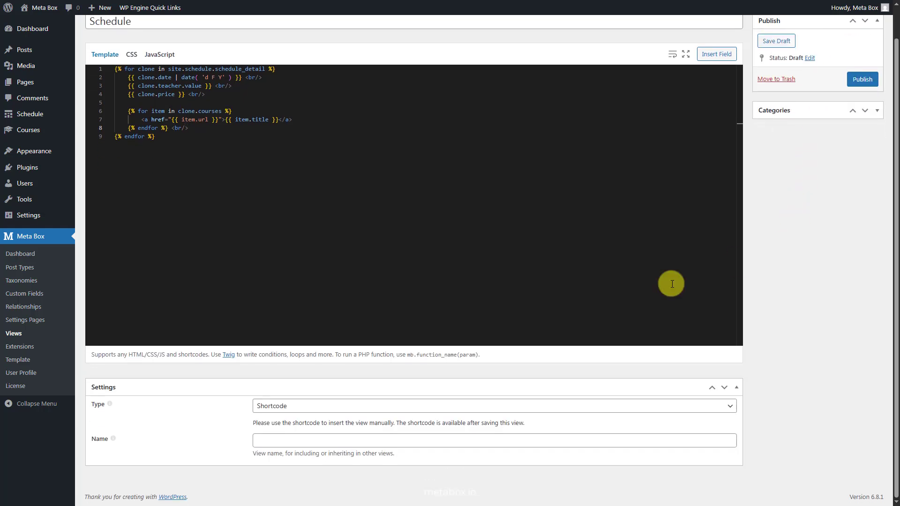
{"action": "left_click", "coordinate": [319, 406]}
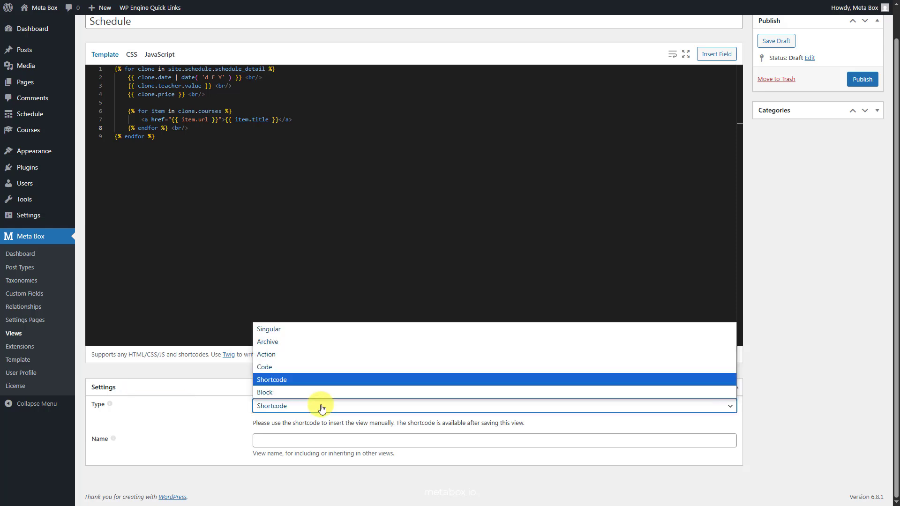
{"action": "left_click", "coordinate": [311, 329]}
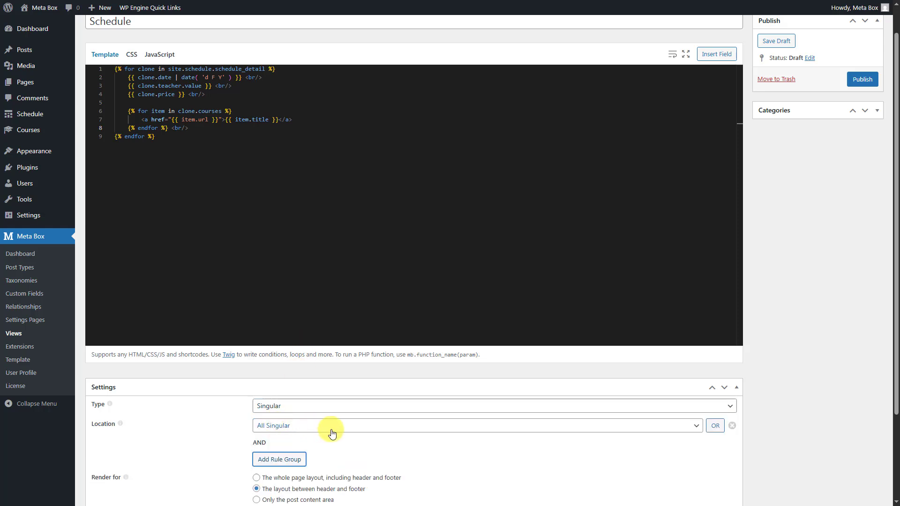
{"action": "left_click", "coordinate": [331, 432]}
{"action": "left_click", "coordinate": [327, 361]}
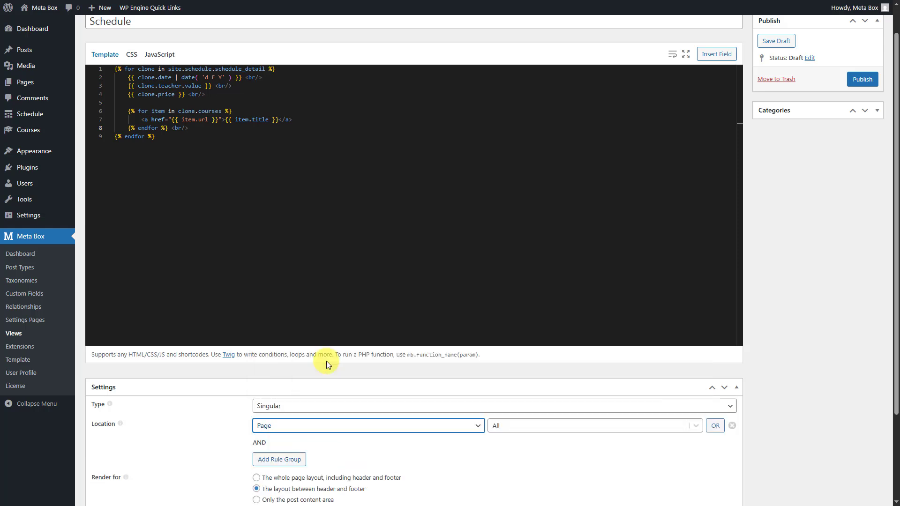
{"action": "left_click", "coordinate": [521, 427]}
{"action": "scroll", "coordinate": [521, 427], "scroll_direction": "down", "scroll_amount": 2}
{"action": "type", "text": "sche"}
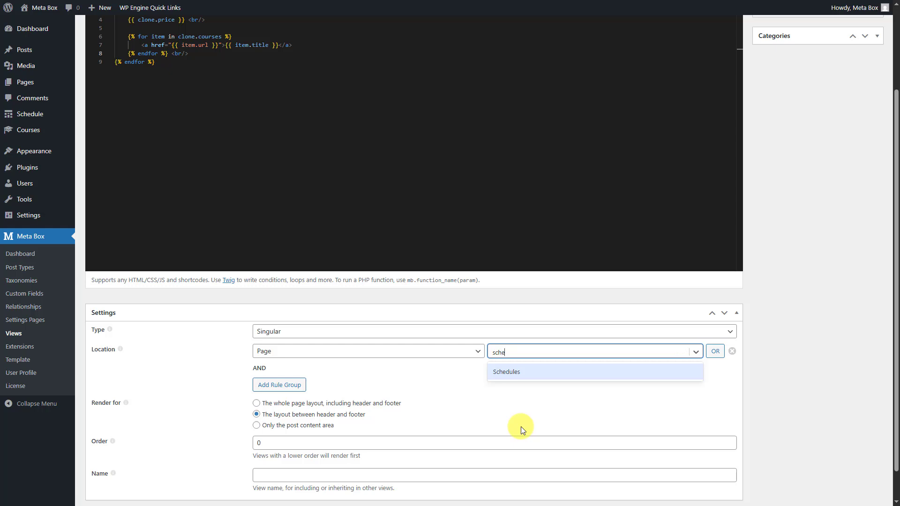
{"action": "left_click", "coordinate": [541, 372]}
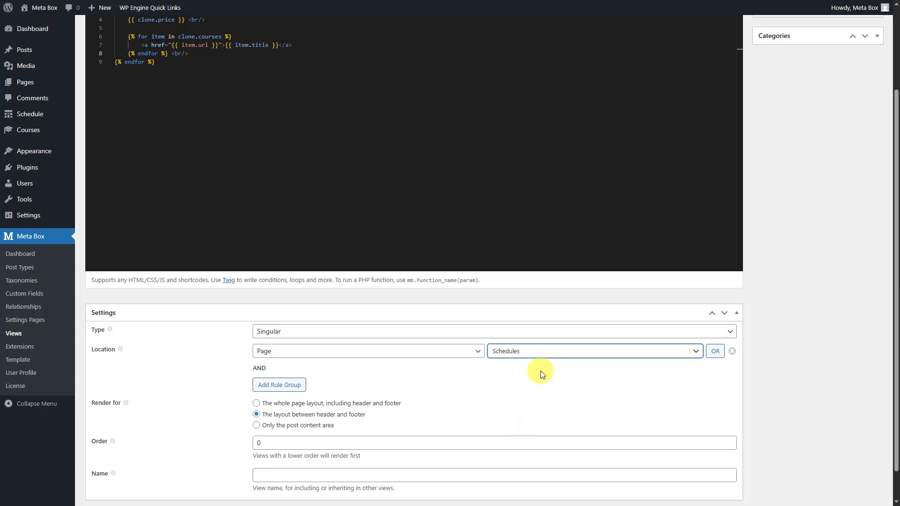
Render the view only for the post content area, positioned before the post content, and publish it.
{"action": "left_click", "coordinate": [256, 425]}
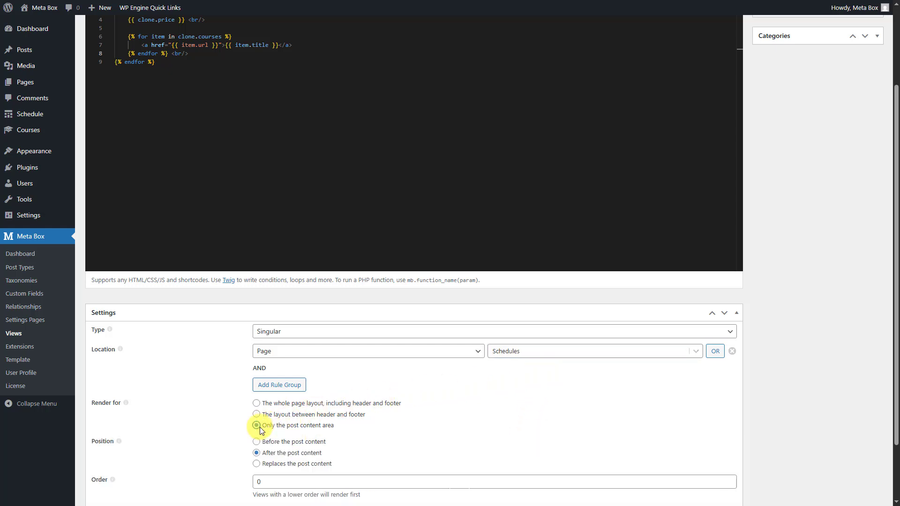
{"action": "left_click", "coordinate": [257, 442]}
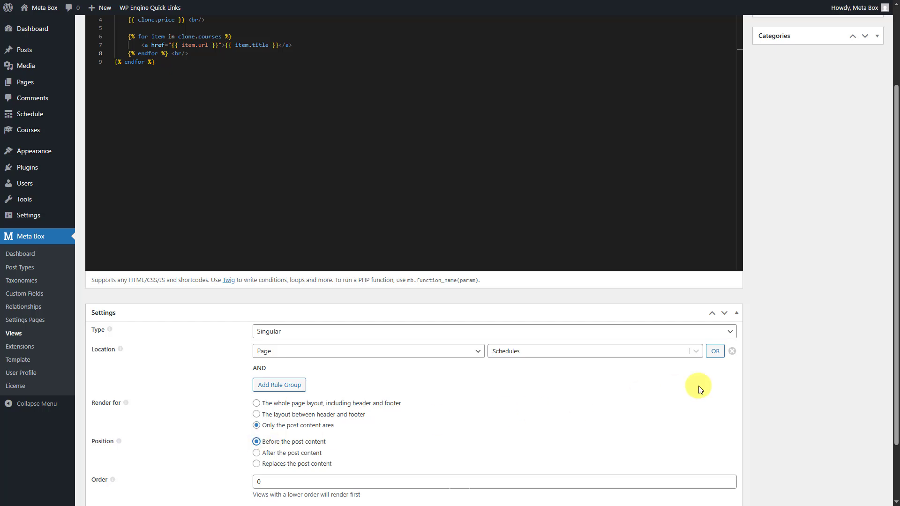
{"action": "scroll", "coordinate": [826, 372], "scroll_direction": "up", "scroll_amount": 3}
{"action": "left_click", "coordinate": [857, 115]}
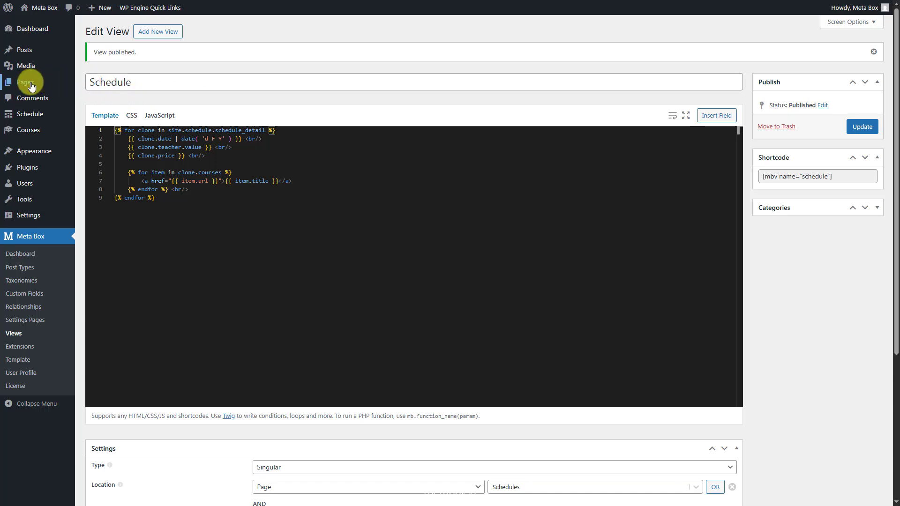
View the Schedules page on the front end from the list of all pages.
{"action": "mouse_move", "coordinate": [60, 81]}
{"action": "left_click", "coordinate": [91, 89]}
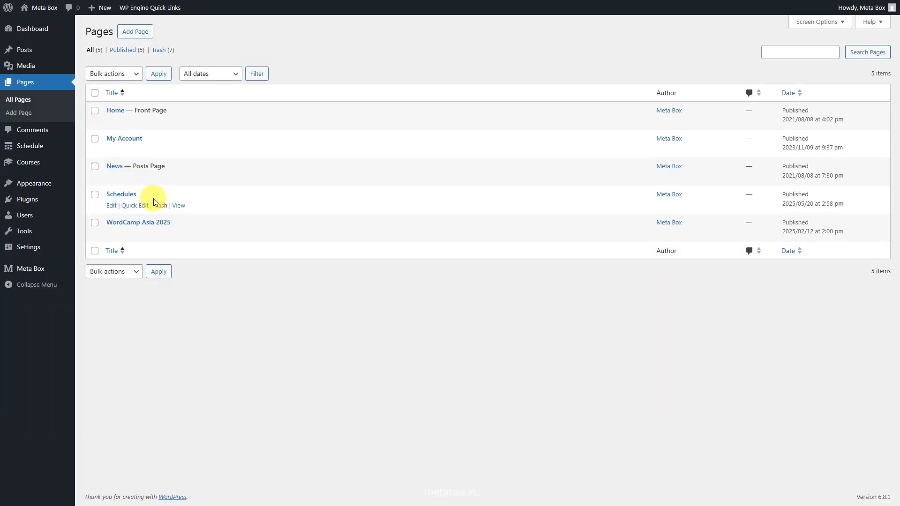
{"action": "left_click", "coordinate": [175, 204]}
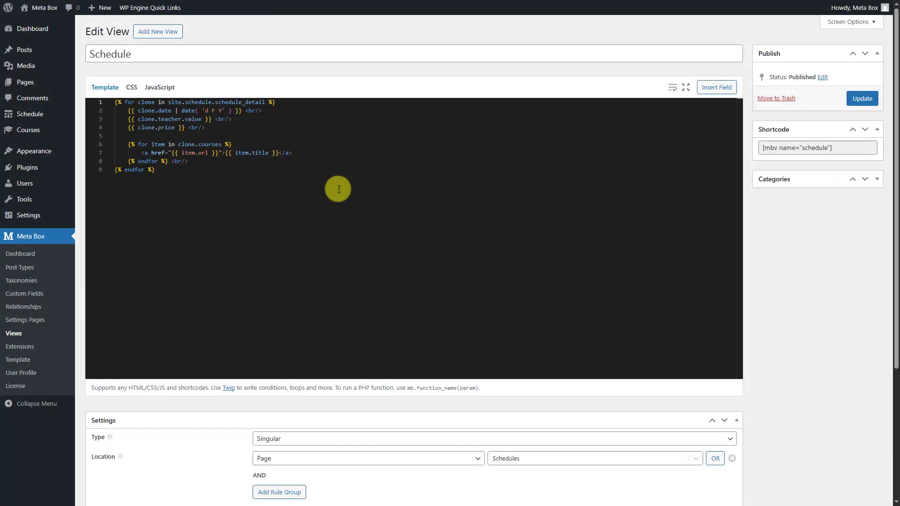
Add a <table class="mb-table"> above the loop with Day, Teacher, Price and Courses headings in a <thead>, and an opening <tbody>.
{"action": "left_click", "coordinate": [116, 103]}
{"action": "key", "text": "Return"}
{"action": "key", "text": "Return"}
{"action": "type", "text": "<table class=\"mb-table\">"}
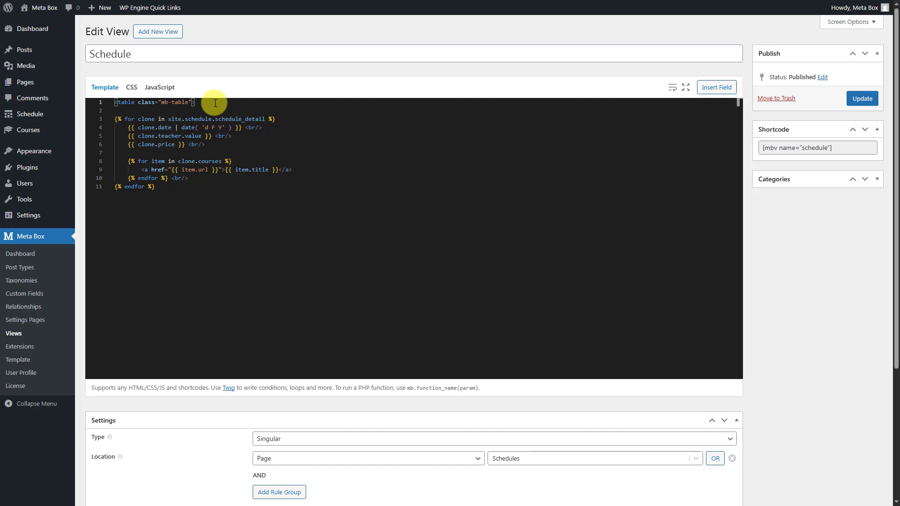
{"action": "key", "text": "Return"}
{"action": "type", "text": "<thead>         <tr>             <th>Day</th>             <th>Teacher</th>             <th>Price</th>             <th>Courses</th>         </tr>     </thead>"}
{"action": "key", "text": "Return"}
{"action": "key", "text": "Return"}
{"action": "type", "text": "<tbody>"}
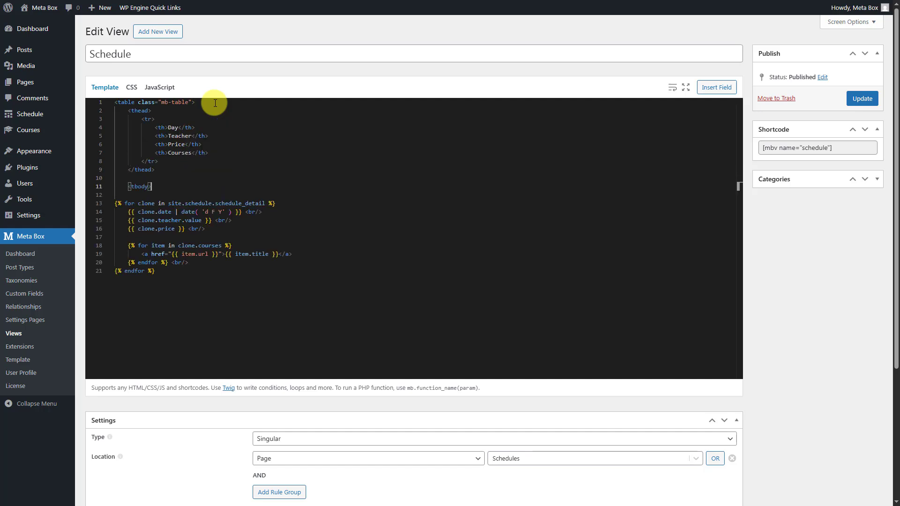
Indent the whole schedule detail loop one level and remove the blank line between <tbody> and the loop.
{"action": "left_click_drag", "start_coordinate": [156, 271], "coordinate": [112, 205]}
{"action": "key", "text": "Tab"}
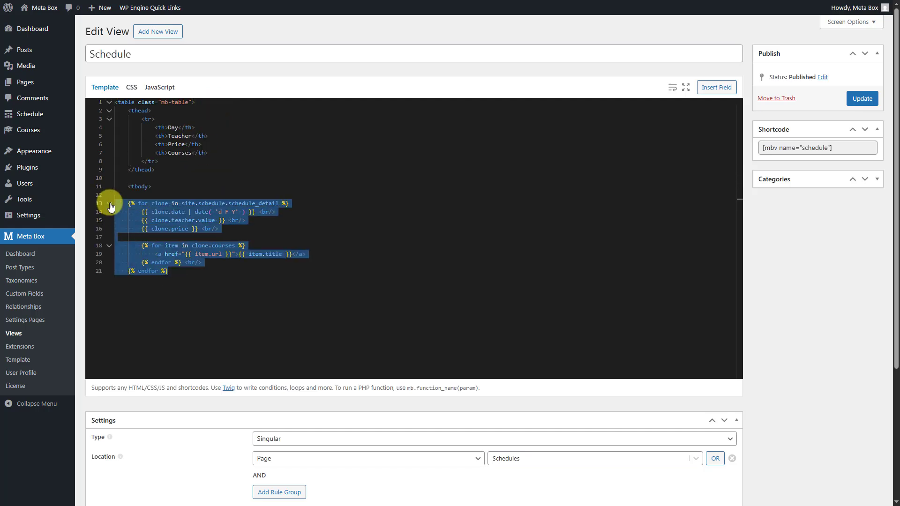
{"action": "left_click", "coordinate": [170, 187]}
{"action": "key", "text": "Delete"}
Open a <tr> row inside the loop and wrap the date output in an indented <td> cell, replacing its <br/>.
{"action": "left_click", "coordinate": [311, 193]}
{"action": "key", "text": "Return"}
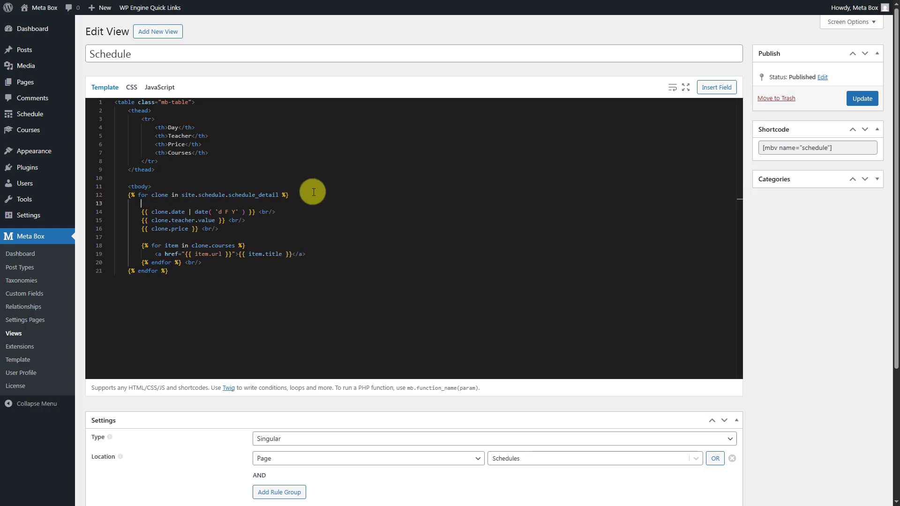
{"action": "key", "text": "Tab"}
{"action": "type", "text": "<tr>"}
{"action": "left_click", "coordinate": [143, 212]}
{"action": "key", "text": "Tab"}
{"action": "type", "text": "<td>"}
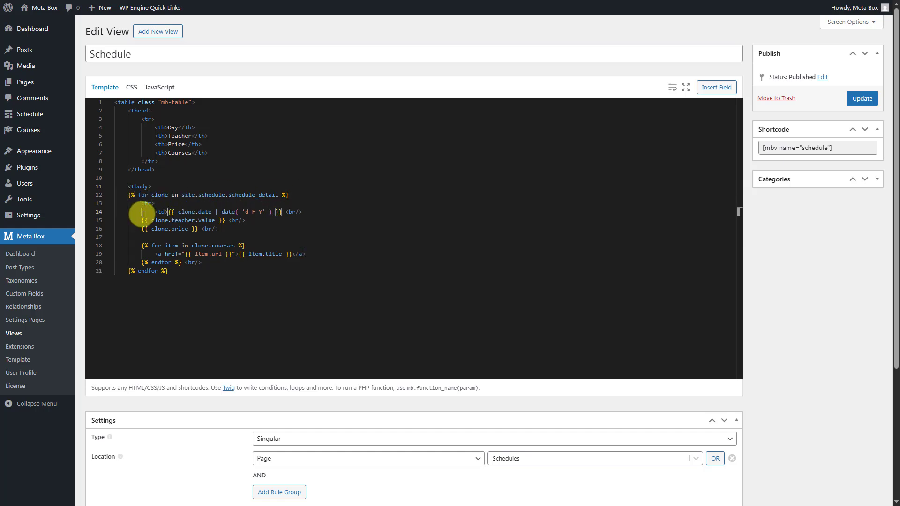
{"action": "left_click_drag", "start_coordinate": [285, 212], "coordinate": [311, 214]}
{"action": "type", "text": "</td>"}
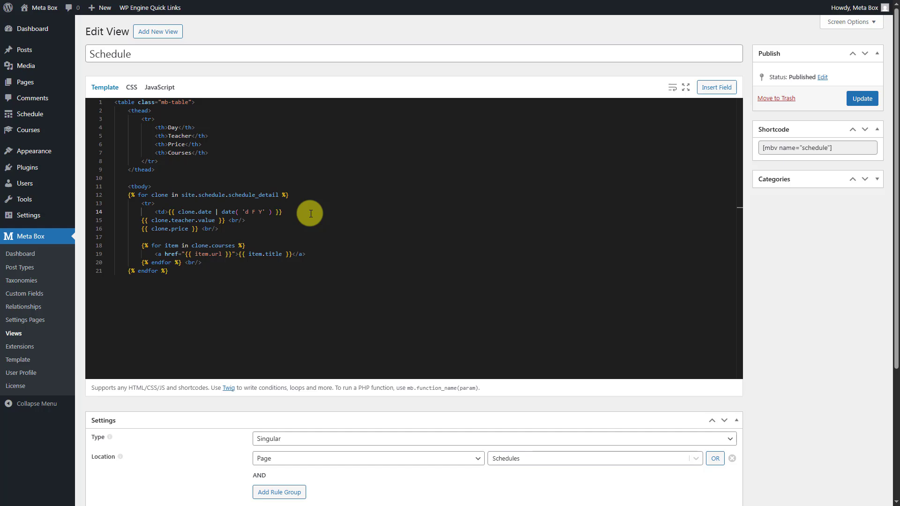
Indent the teacher output and wrap it in a <td> cell, replacing its <br/>.
{"action": "left_click", "coordinate": [140, 220]}
{"action": "key", "text": "Tab"}
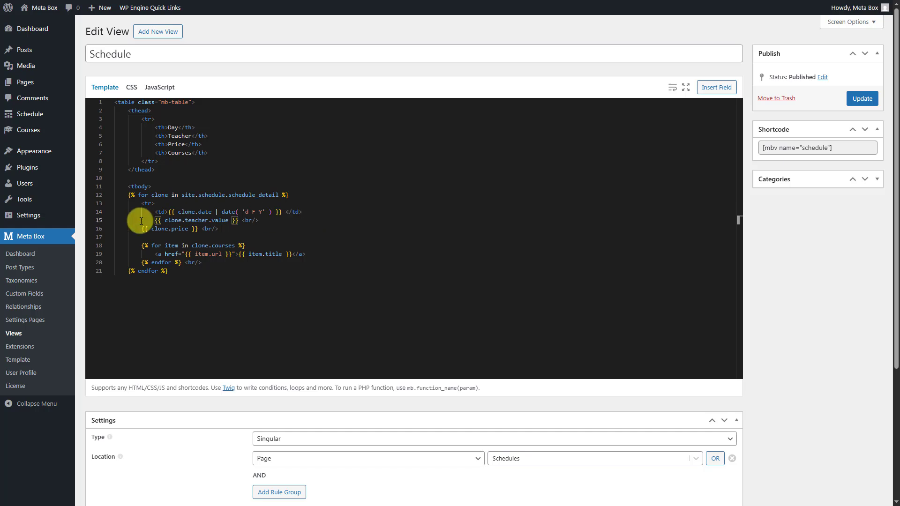
{"action": "type", "text": "<td>"}
{"action": "left_click_drag", "start_coordinate": [255, 220], "coordinate": [291, 224]}
{"action": "type", "text": "</td>"}
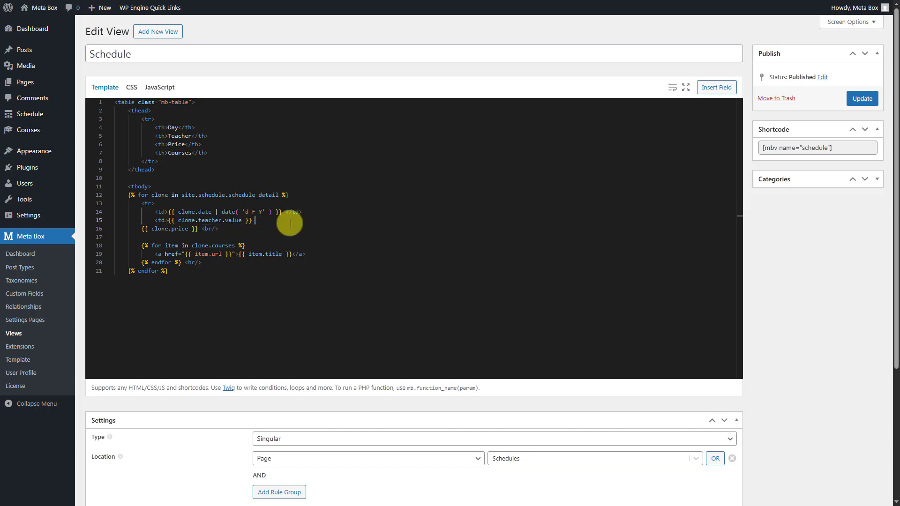
Indent the price output, prefix it with $ and wrap it in a <td> cell in place of its <br/>.
{"action": "left_click", "coordinate": [142, 229]}
{"action": "key", "text": "Tab"}
{"action": "type", "text": "<td>"}
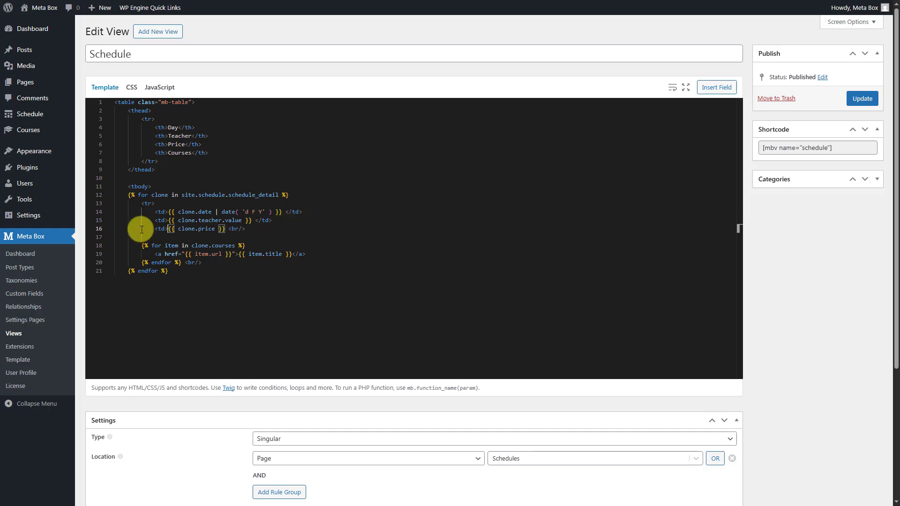
{"action": "type", "text": "$"}
{"action": "left_click_drag", "start_coordinate": [231, 229], "coordinate": [259, 230]}
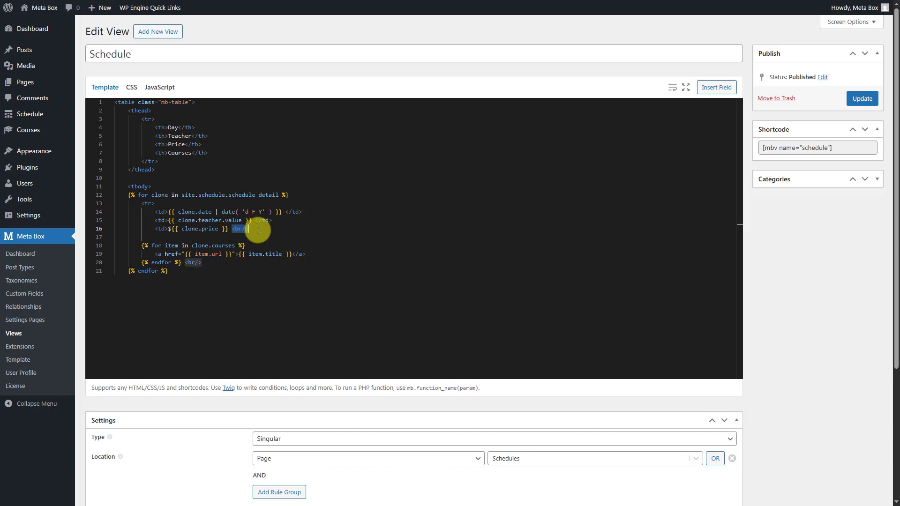
{"action": "type", "text": "</td>"}
{"action": "key", "text": "Down"}
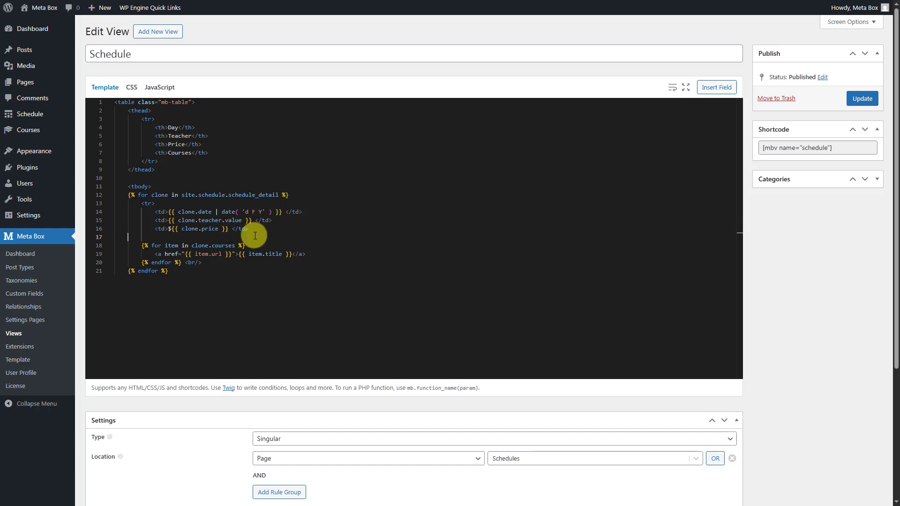
Open a <td> cell before the courses loop, indent that loop and remove the <br/> after its endfor.
{"action": "key", "text": "Tab"}
{"action": "type", "text": "<td>"}
{"action": "left_click_drag", "start_coordinate": [142, 246], "coordinate": [198, 263]}
{"action": "key", "text": "Tab"}
{"action": "left_click", "coordinate": [235, 263]}
{"action": "key", "text": "BackSpace"}
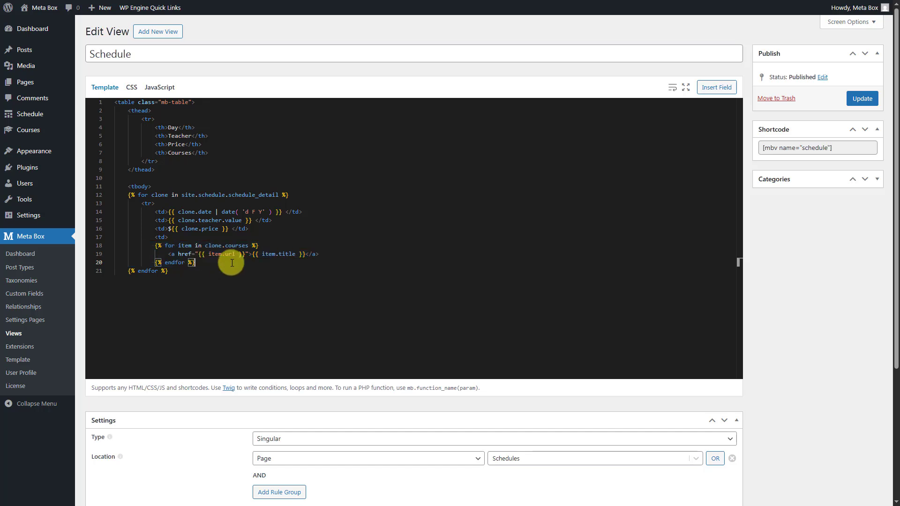
Add the line {% if not loop.last %}, {% endif %} after the course link to separate courses with commas.
{"action": "left_click", "coordinate": [328, 254]}
{"action": "key", "text": "Return"}
{"action": "type", "text": "{% if not loop.last %}, {% endif %}"}
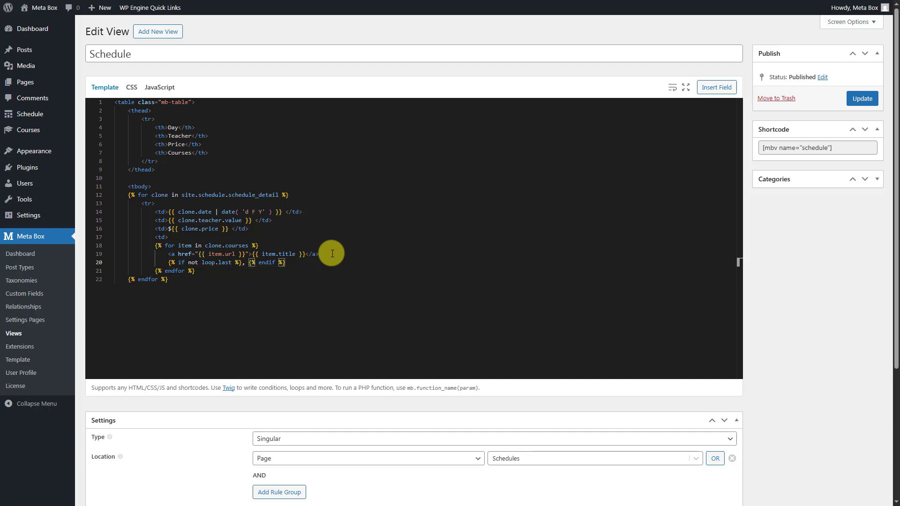
Close the courses cell and row with </td> and </tr>, and the table with </tbody> and </table> after the outer loop.
{"action": "left_click", "coordinate": [246, 271]}
{"action": "key", "text": "Return"}
{"action": "type", "text": "</td>"}
{"action": "key", "text": "Return"}
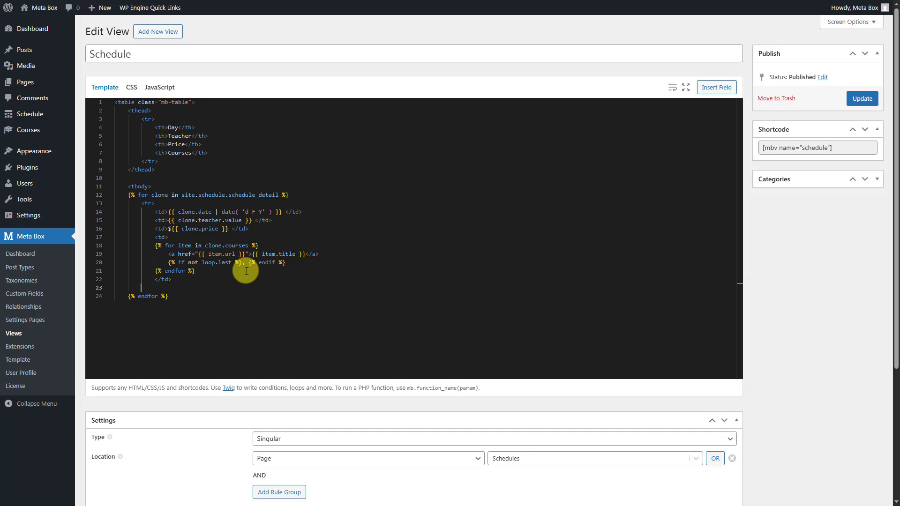
{"action": "type", "text": "</tr>"}
{"action": "left_click", "coordinate": [186, 294]}
{"action": "key", "text": "Return"}
{"action": "type", "text": "</tbody>"}
{"action": "key", "text": "Return"}
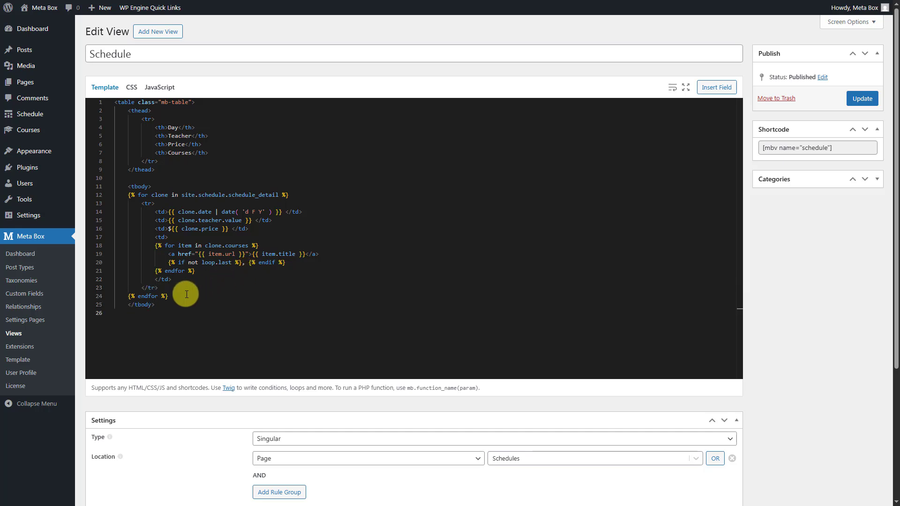
{"action": "type", "text": "</table>"}
Add CSS for tbody text (18px, #503b07), .mb-table borders (#ddd), header background #b7a883, row hover #f9f9f9 and link styles, and update the Schedule view.
{"action": "left_click", "coordinate": [132, 88]}
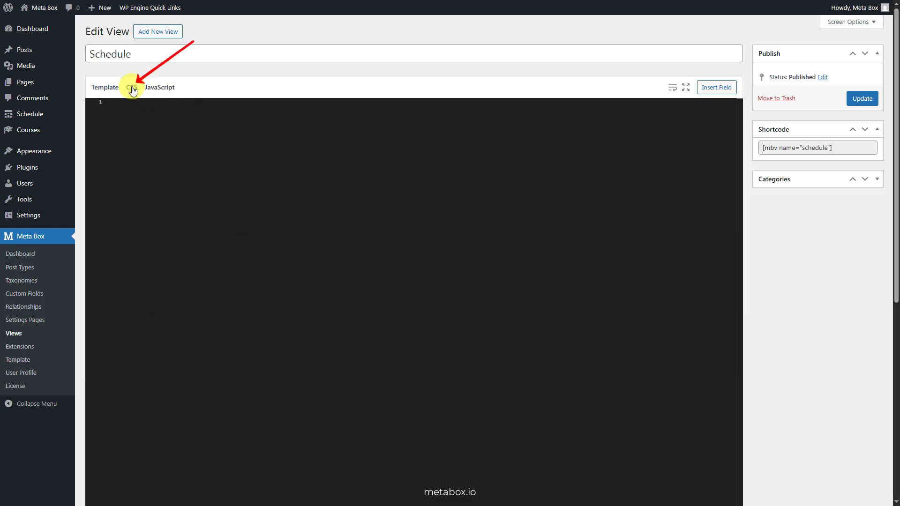
{"action": "type", "text": "tbody {     font-size: 18px;     color: #503b07; }  .mb-table {     width: 100%;     border-collapse: collapse;     margin-top: 1.5rem;     margin-bottom: 60px; }  .mb-table th, .mb-table td {     border: 1px solid #ddd;     padding: 10px 12px; }  .mb-table th {     background-color: #b7a883;     text-align: center;     font-weight: bold; }  .mb-table td:nth-child(1), .mb-table td:nth-child(2) {     text-align: center;     width: 200px; }  .mb-table td:nth-child(3) {     text-align: left; }  .mb-table tr:hover {     background-color: #f9f9f9; }  .mb-table a {     color: #503b07;     text-decoration: none; }  .mb-table a:hover {     text-decoration: underline; }"}
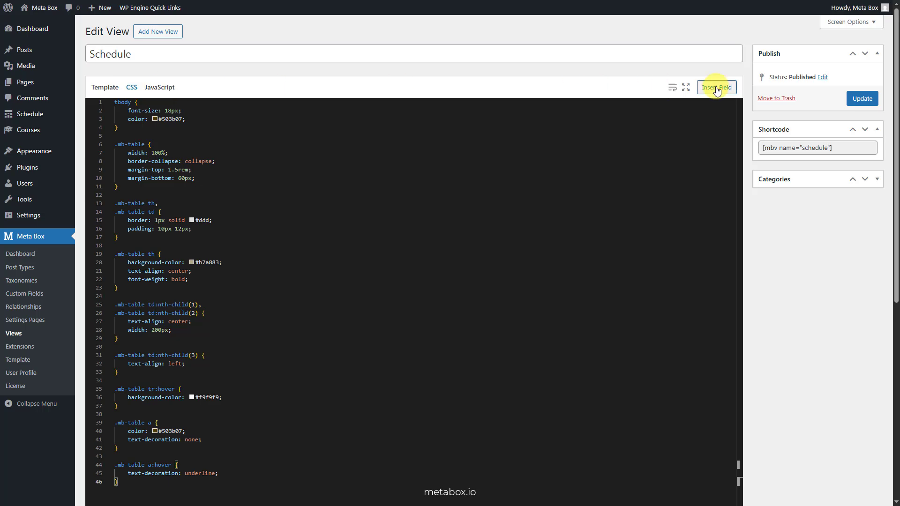
{"action": "left_click", "coordinate": [861, 98]}
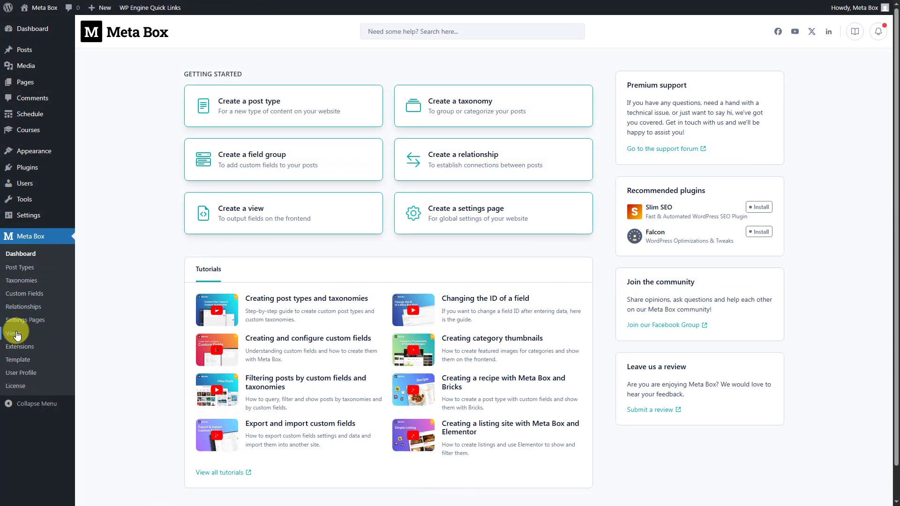
Create a new Meta Box view titled Course.
{"action": "left_click", "coordinate": [17, 334]}
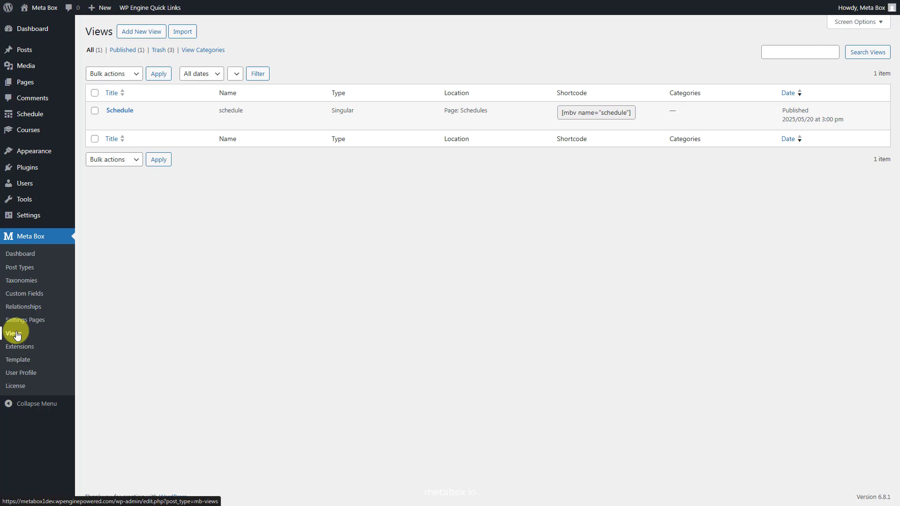
{"action": "left_click", "coordinate": [146, 32]}
{"action": "left_click", "coordinate": [246, 54]}
{"action": "type", "text": "Course"}
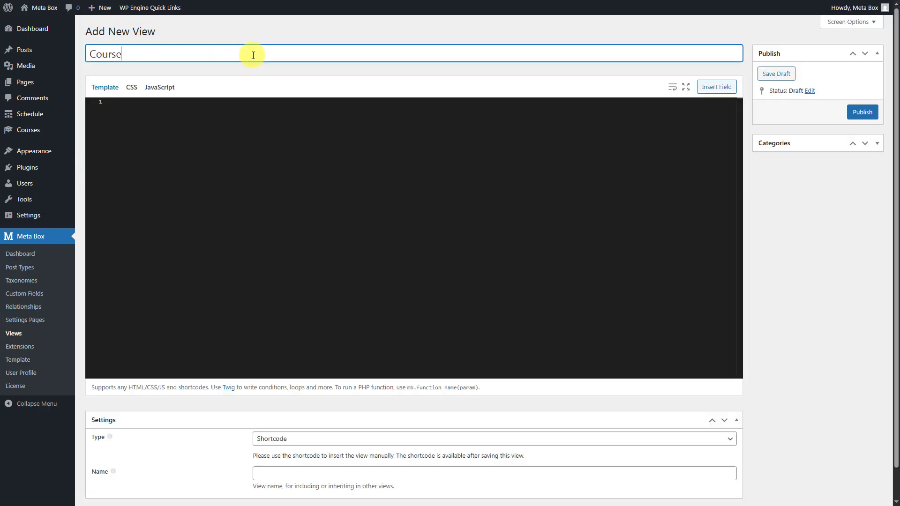
Set Twig variables course_id = post.ID, options = mb.get_option('schedule'), schedule = options.schedule_detail ?? [] and filtered = [] in the template.
{"action": "left_click", "coordinate": [365, 107]}
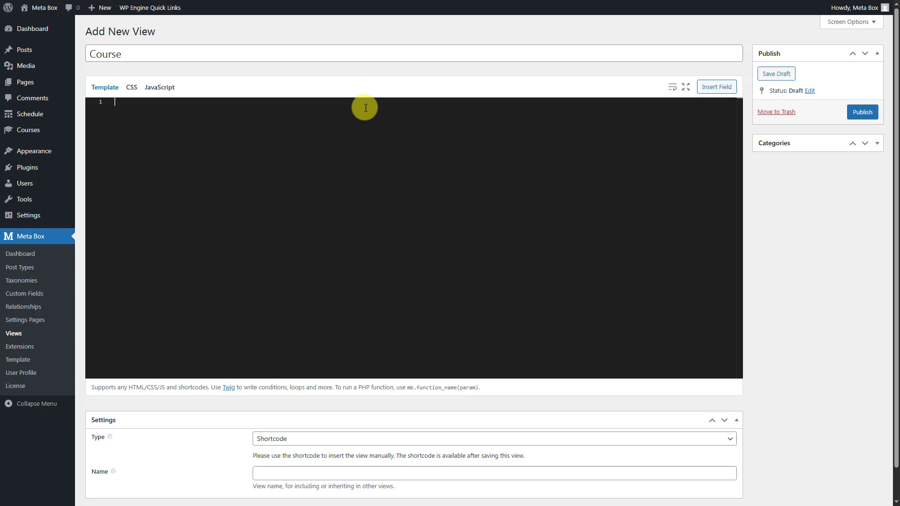
{"action": "type", "text": "{% set course_id = post.ID %}"}
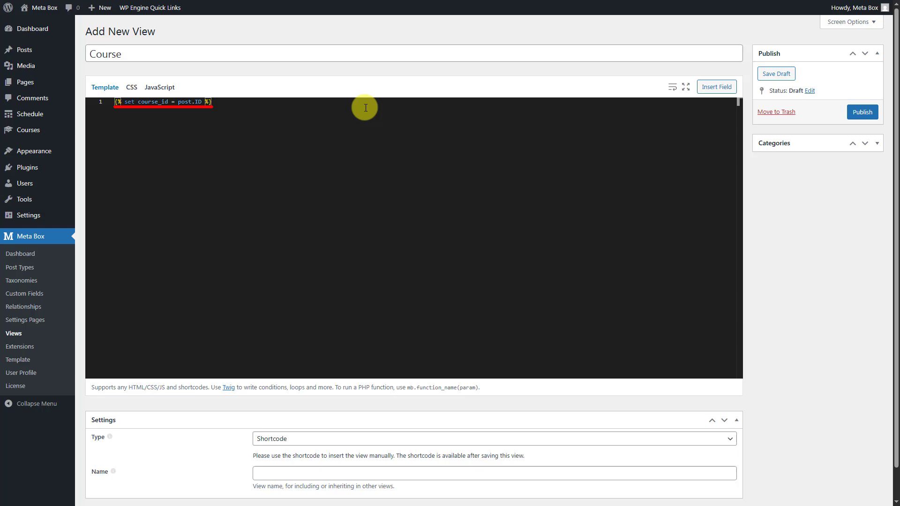
{"action": "key", "text": "Return"}
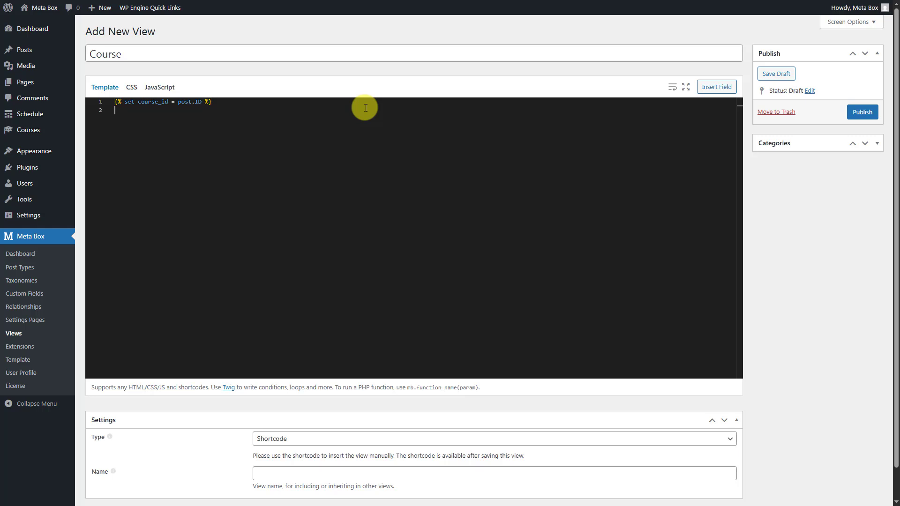
{"action": "type", "text": "{% set options = mb.get_option('schedule') %} {% set schedule = options.schedule_detail ?? [] %}"}
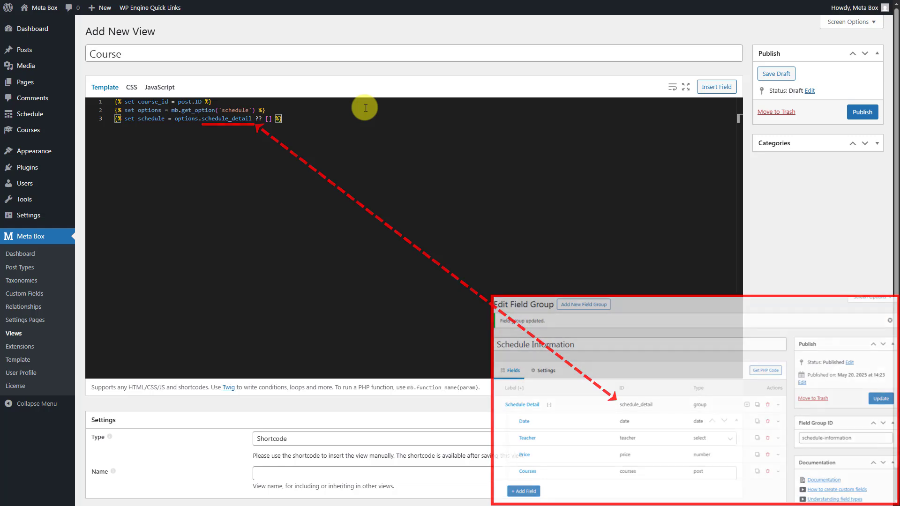
{"action": "key", "text": "Return"}
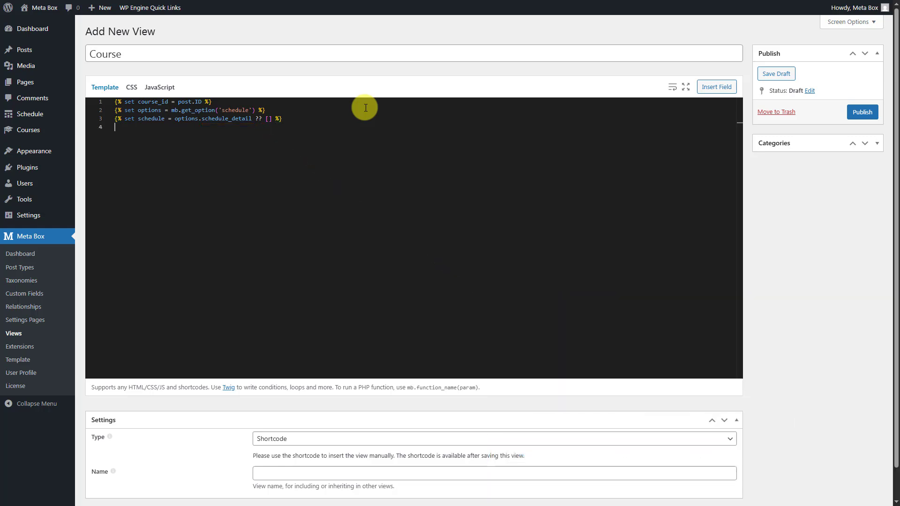
{"action": "type", "text": "{% set filtered = [] %}"}
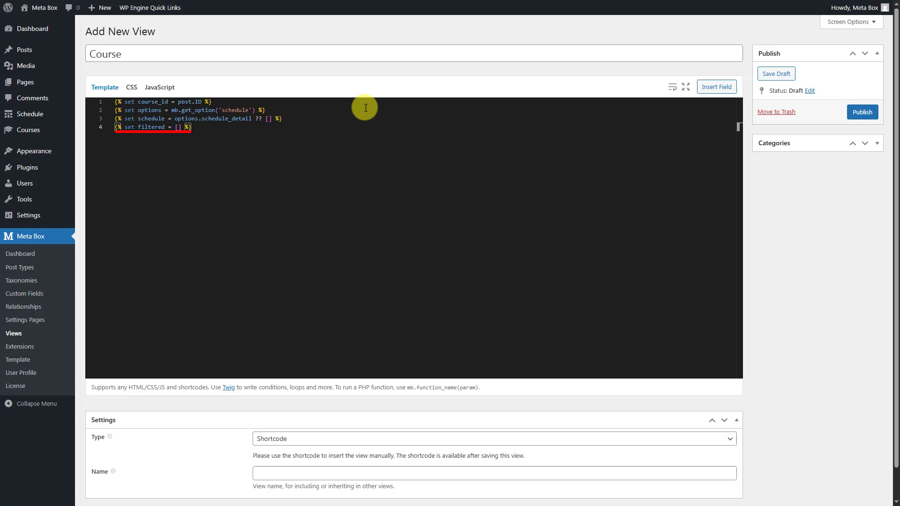
Add a loop over schedule that merges each row into filtered if course_id is in related_courses, set from row.courses ?? [].
{"action": "key", "text": "Return"}
{"action": "key", "text": "Return"}
{"action": "type", "text": "{% for row in schedule %}     {% set related_courses = row.courses ?? [] %}     {% if course_id in related_courses %}         {% set filtered = filtered|merge([row]) %}     {% endif %} {% endfor %}"}
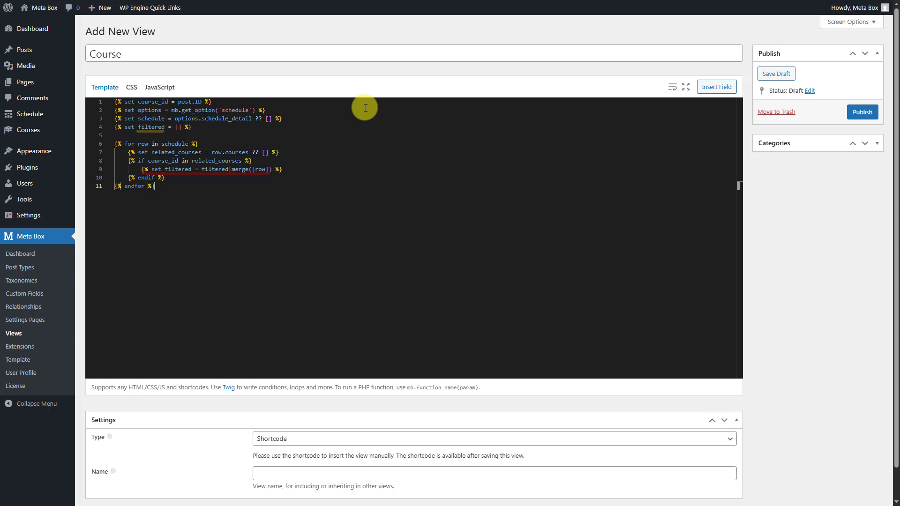
Output each filtered row's date ('d F Y'), teacher and price, with an else paragraph reading "No schedule available for this course.".
{"action": "key", "text": "Return"}
{"action": "key", "text": "Return"}
{"action": "type", "text": "{% if filtered is not empty %}     {% for row in filtered %}         {{ row.date | date( 'd F Y' ) }}         {{ row.teacher }}         {{ row.price }}     {% endfor %} {% else %}     <p>No schedule available for this course.</p> {% endif %}"}
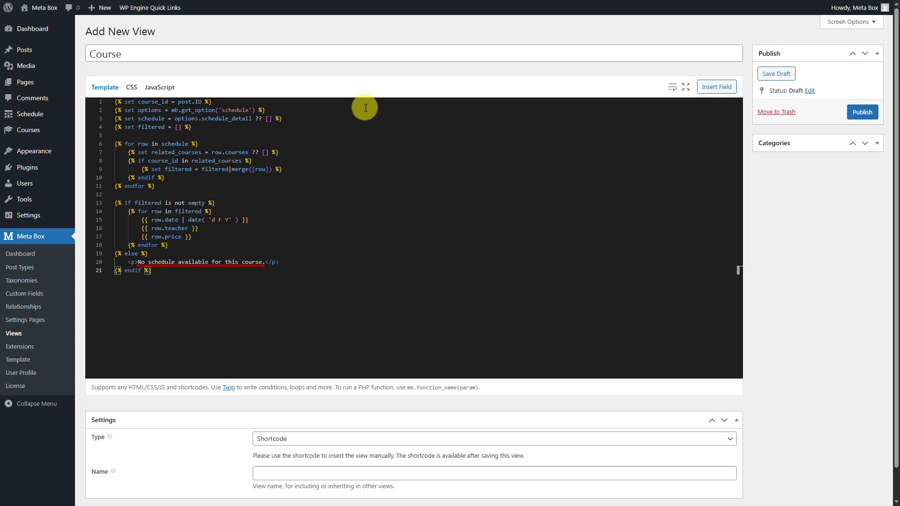
Set the view type to Singular and add a location rule for Course, All.
{"action": "scroll", "coordinate": [772, 271], "scroll_direction": "down", "scroll_amount": 2}
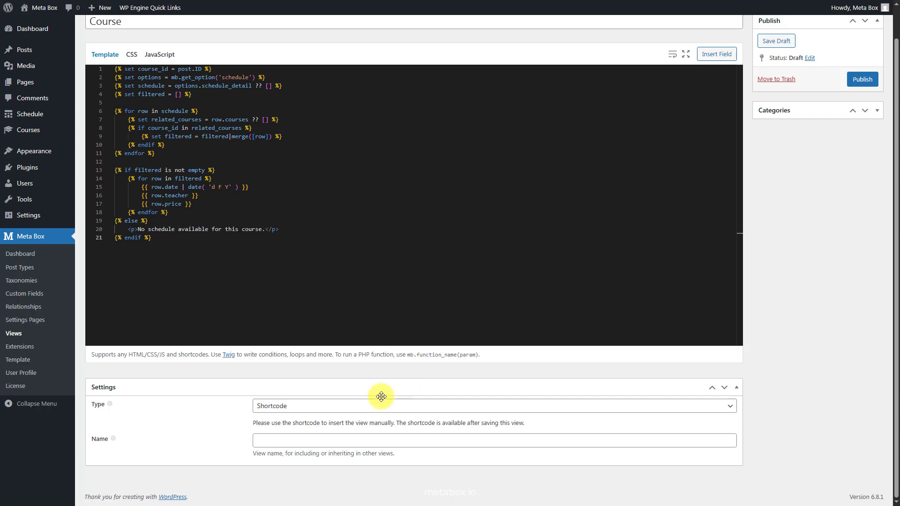
{"action": "left_click", "coordinate": [356, 407]}
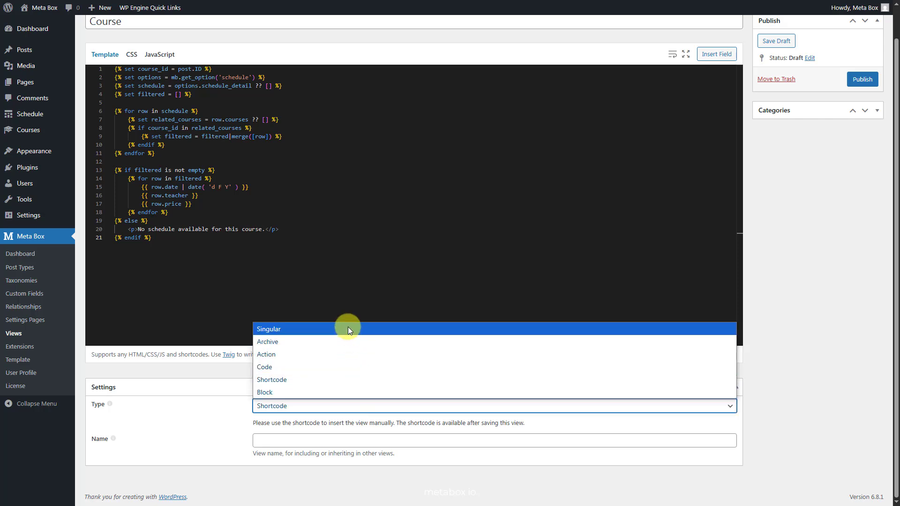
{"action": "left_click", "coordinate": [348, 329]}
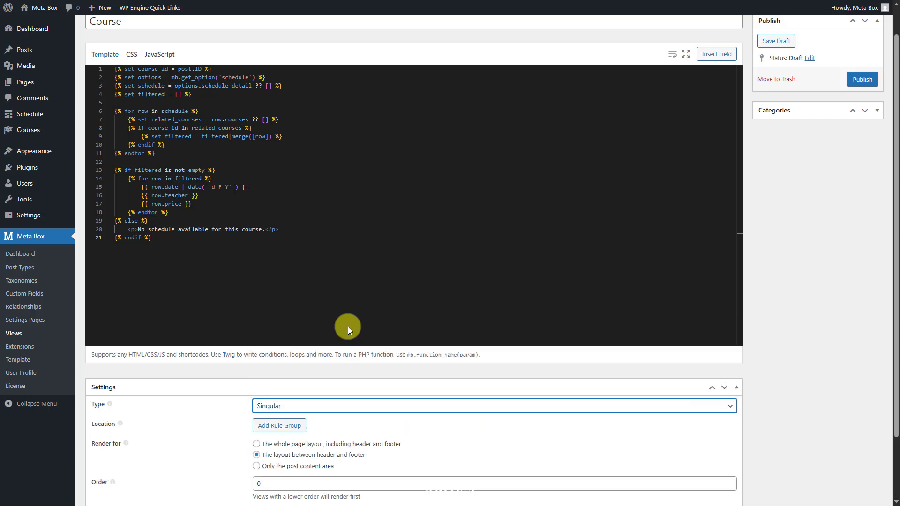
{"action": "left_click", "coordinate": [294, 425]}
{"action": "left_click", "coordinate": [346, 426]}
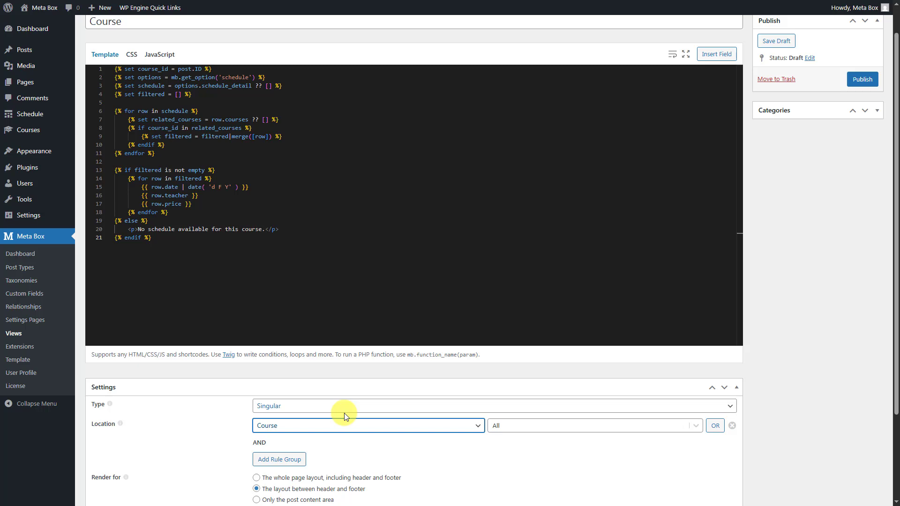
Render the view only for the post content area, positioned before the post content.
{"action": "scroll", "coordinate": [344, 414], "scroll_direction": "down", "scroll_amount": 2}
{"action": "left_click", "coordinate": [273, 406]}
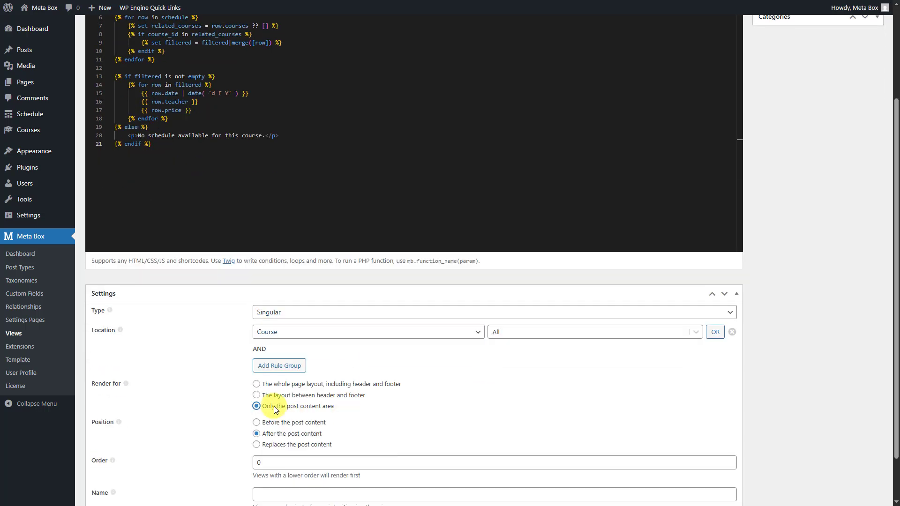
{"action": "left_click", "coordinate": [257, 422]}
{"action": "scroll", "coordinate": [839, 364], "scroll_direction": "up", "scroll_amount": 3}
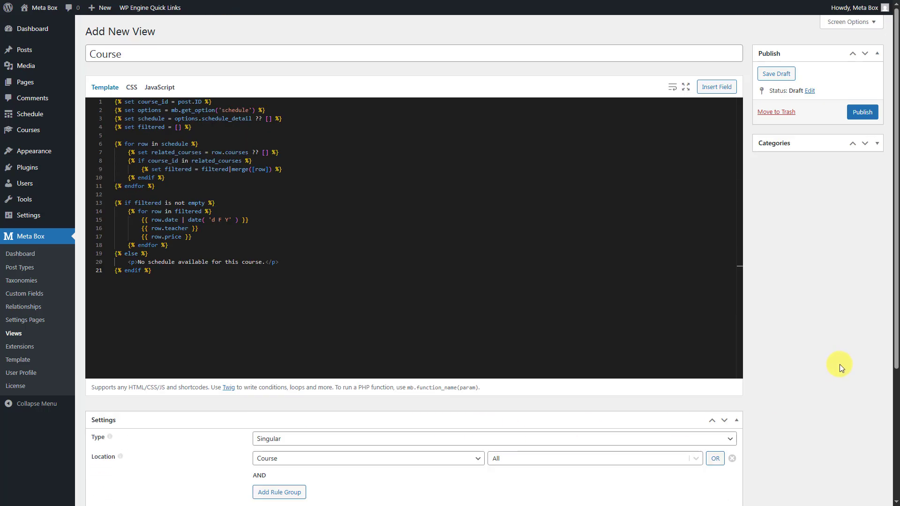
Publish the Course view and view the Conversational English course on the frontend.
{"action": "left_click", "coordinate": [861, 113]}
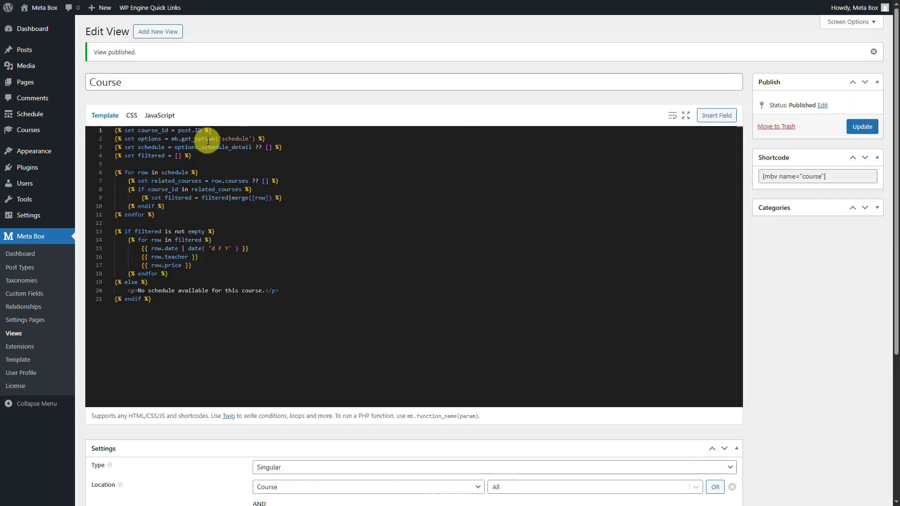
{"action": "left_click", "coordinate": [94, 132]}
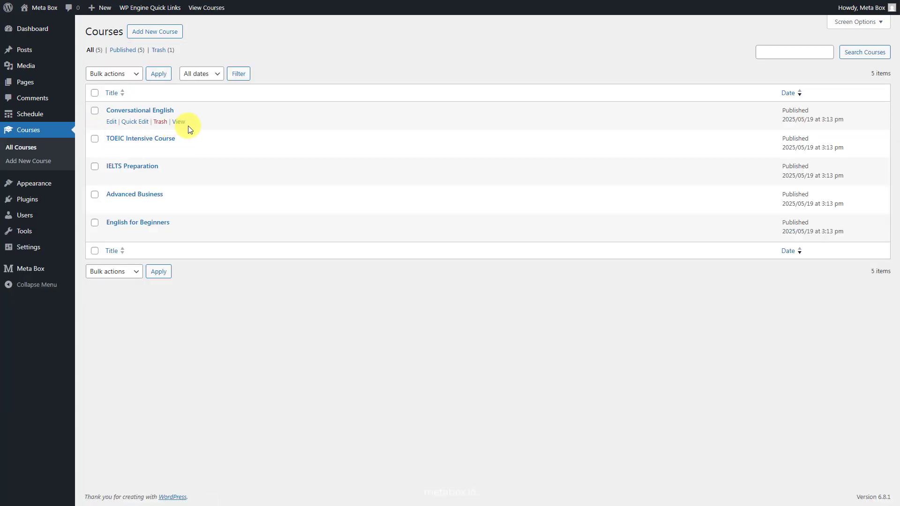
{"action": "left_click", "coordinate": [178, 122]}
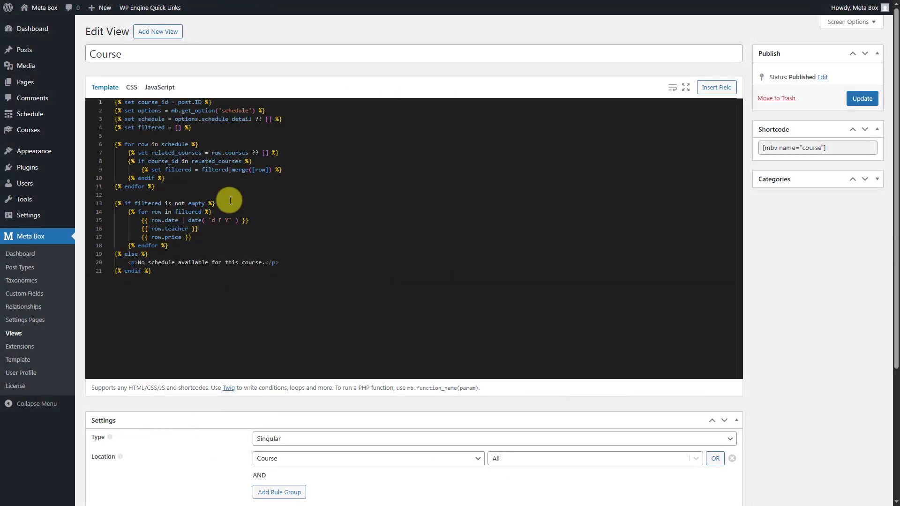
Below {% if filtered is not empty %}, open <table class="mb-table"> and add a <thead> row with Day, Teacher and Price headings.
{"action": "left_click", "coordinate": [230, 201]}
{"action": "key", "text": "Return"}
{"action": "type", "text": "<table class=\"mb-table\">"}
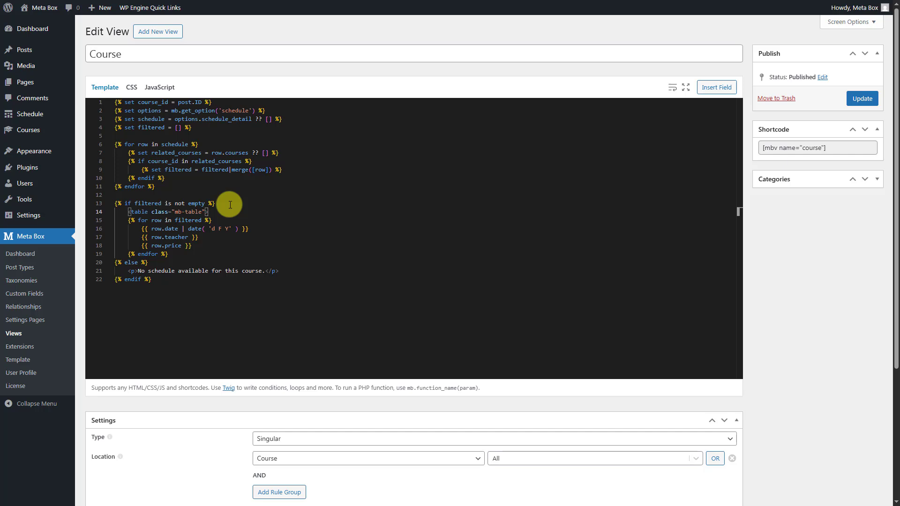
{"action": "key", "text": "Return"}
{"action": "type", "text": "<thead>     <tr>         <th>Day</th>         <th>Teacher</th>         <th>Price</th>     </tr> </thead>"}
{"action": "key", "text": "Return"}
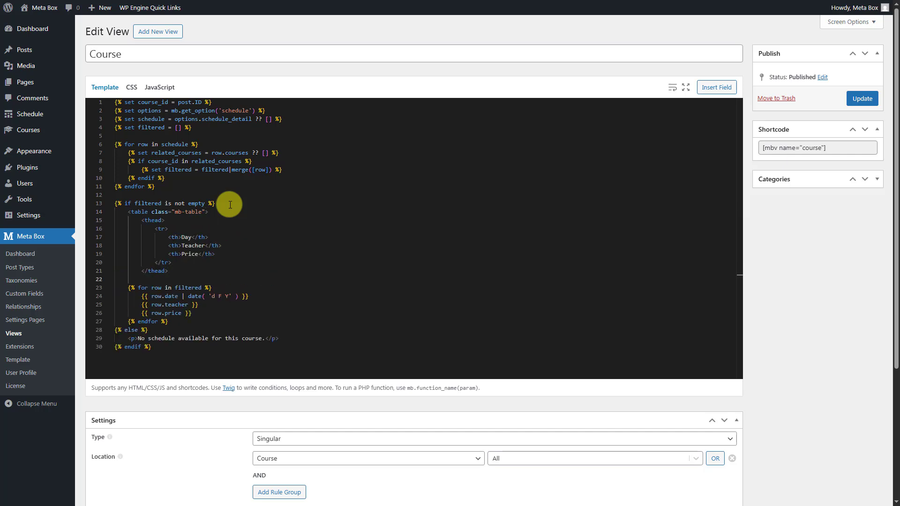
Open a <tbody> after the table head and indent the filtered rows loop two levels.
{"action": "key", "text": "Return"}
{"action": "type", "text": "<tbody>"}
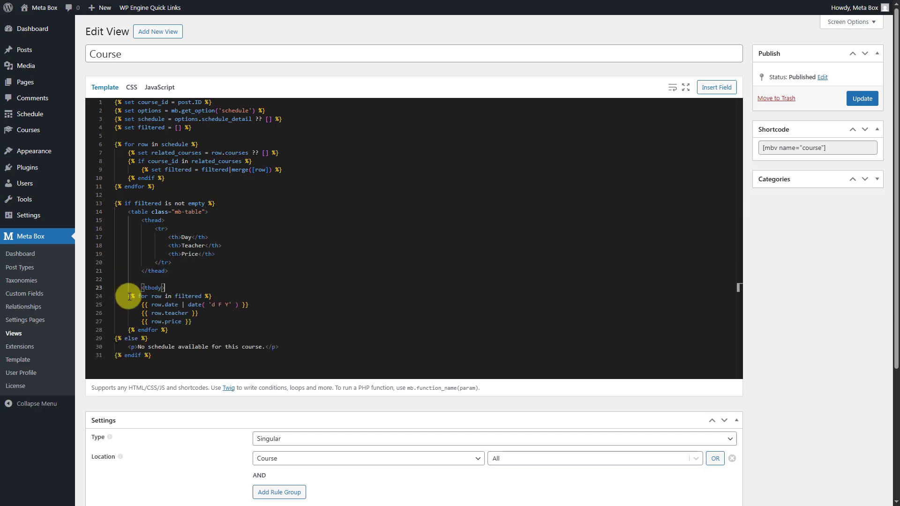
{"action": "left_click_drag", "start_coordinate": [128, 296], "coordinate": [169, 328]}
{"action": "key", "text": "Tab"}
{"action": "key", "text": "Tab"}
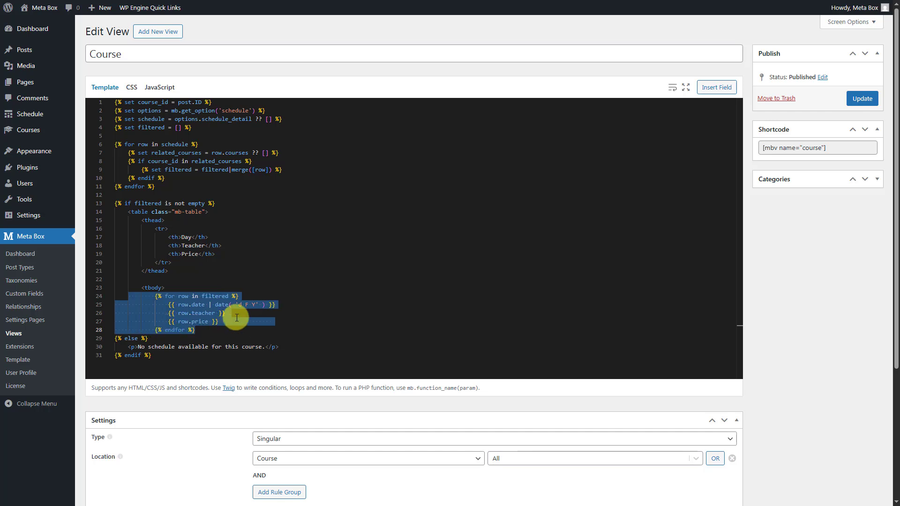
Open a <tr> inside the filtered rows loop, indent the date output and wrap it in a <td> cell.
{"action": "left_click", "coordinate": [254, 298]}
{"action": "key", "text": "Return"}
{"action": "type", "text": "<tr>"}
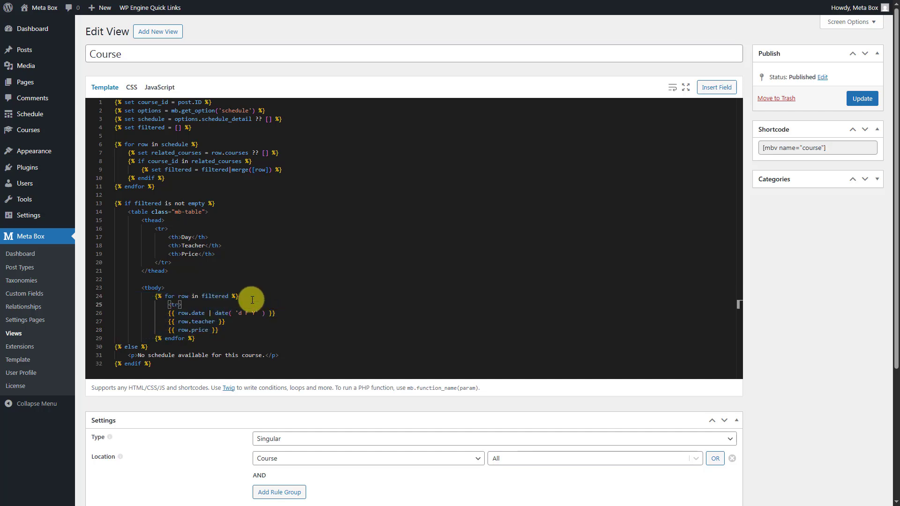
{"action": "left_click", "coordinate": [168, 313]}
{"action": "key", "text": "Tab"}
{"action": "type", "text": "<td> </td>"}
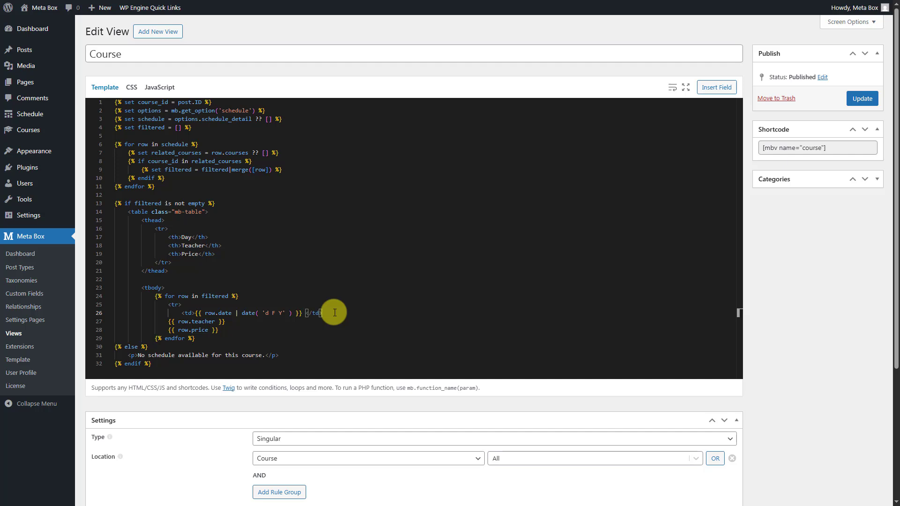
Indent the teacher output and wrap it in a <td> cell.
{"action": "left_click", "coordinate": [168, 322]}
{"action": "key", "text": "Tab"}
{"action": "type", "text": "<td>"}
{"action": "left_click", "coordinate": [291, 320]}
{"action": "type", "text": "</td>"}
Indent the row.price output, prefix it with $ and wrap it in a <td> cell.
{"action": "left_click", "coordinate": [167, 330]}
{"action": "key", "text": "Tab"}
{"action": "type", "text": "<td>$"}
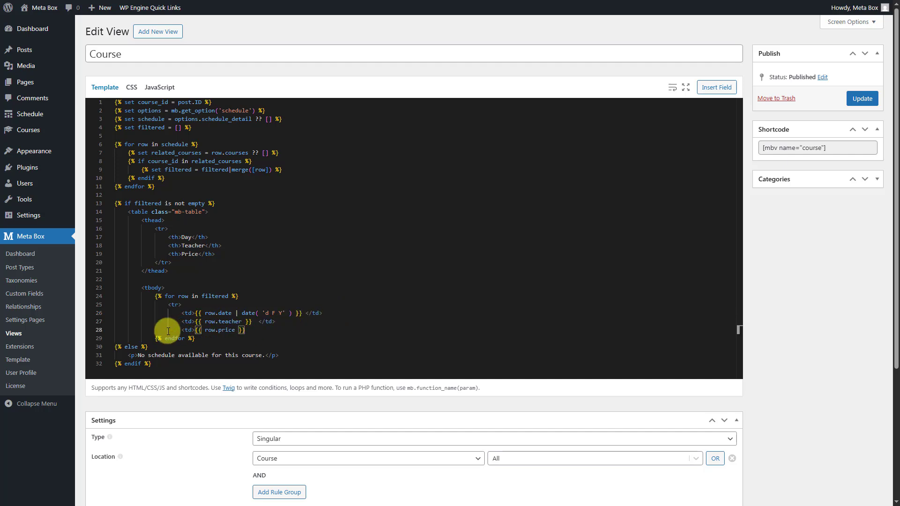
{"action": "left_click", "coordinate": [279, 329]}
{"action": "type", "text": "</td>"}
Close the row with </tr> before the endfor, and add </tbody> and </table> after it.
{"action": "key", "text": "Return"}
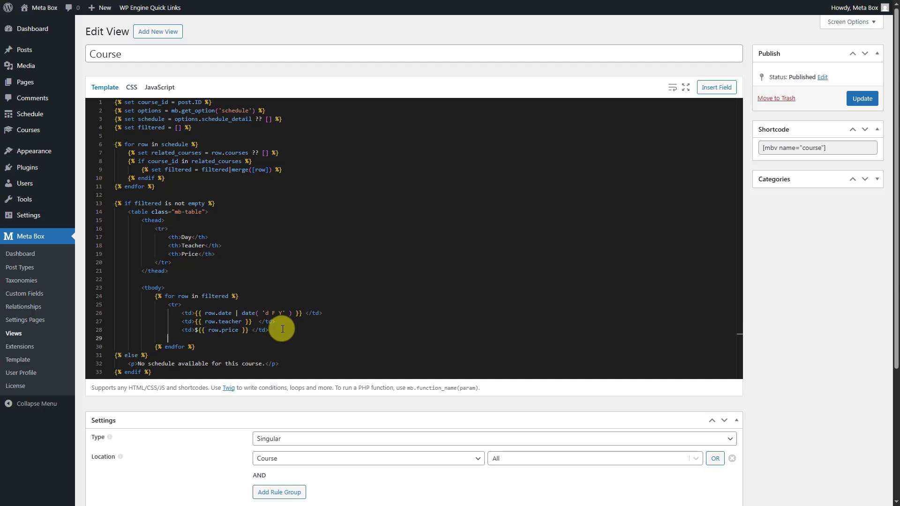
{"action": "type", "text": "</tr>"}
{"action": "left_click", "coordinate": [230, 347]}
{"action": "key", "text": "Return"}
{"action": "type", "text": "</tbody>"}
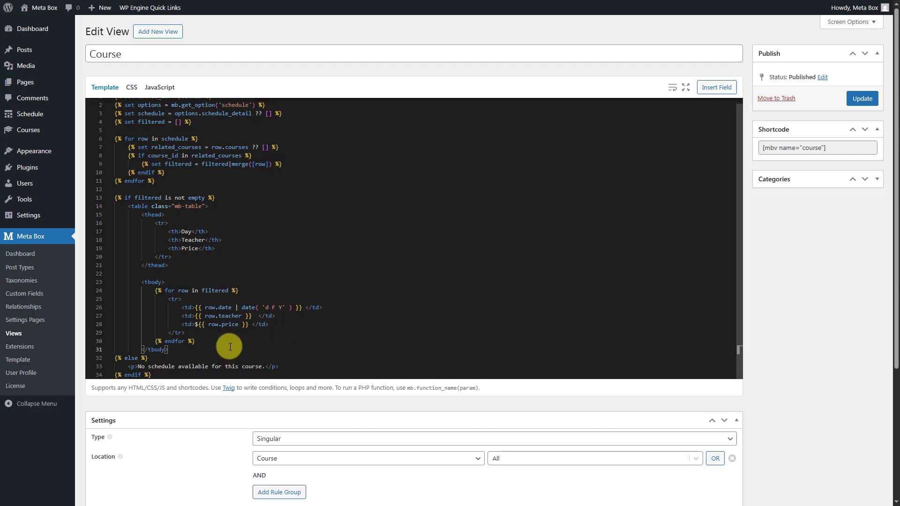
{"action": "key", "text": "Return"}
{"action": "type", "text": "</table>"}
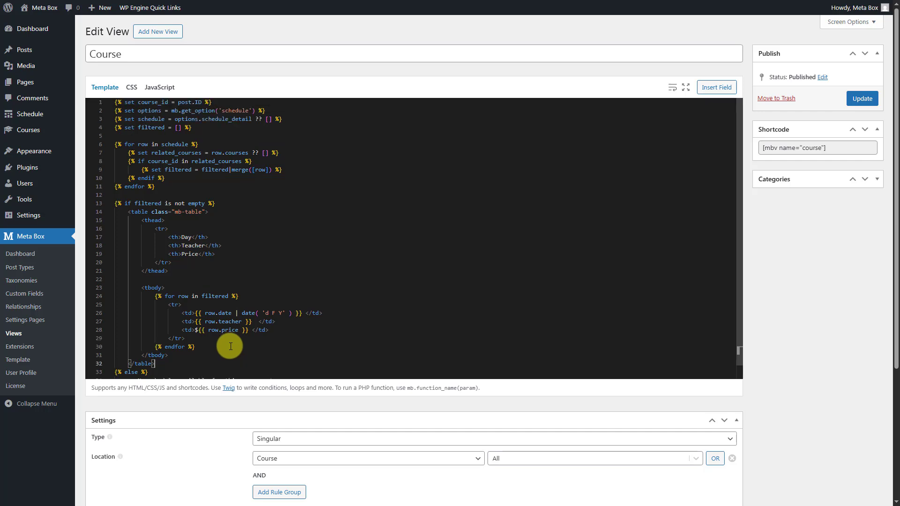
Add CSS for tbody text (18px, #503b07), .mb-table borders (#ddd), header background #b7a883 and centred 200px cells, and update the Course view.
{"action": "left_click", "coordinate": [131, 89]}
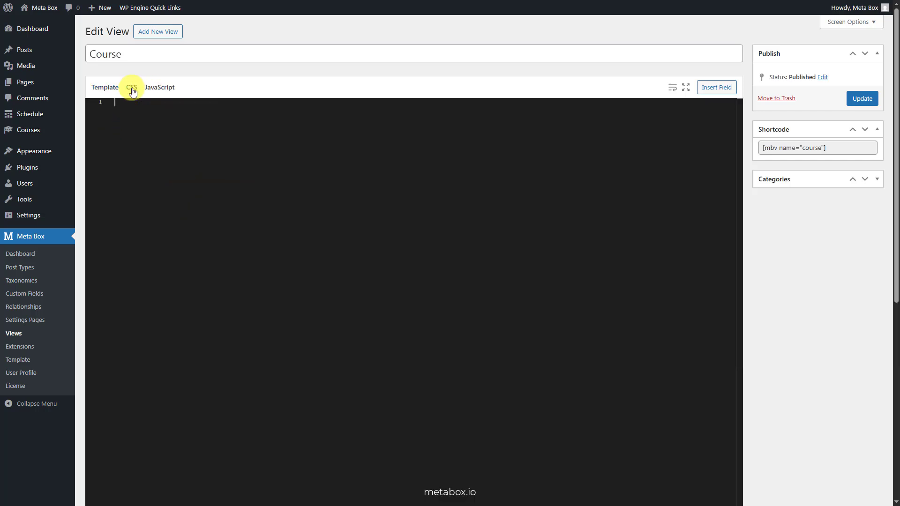
{"action": "type", "text": "tbody {     font-size: 18px;     color: #503b07; }  .mb-table {     width: 100%;     border-collapse: collapse; }  .mb-table th, .mb-table td {     border: 1px solid #ddd;     padding: 10px; }  .mb-table th {     background-color: #b7a883;     text-align: center;     font-weight: bold; }  .mb-table td {     text-align: center;     width: 200px; }"}
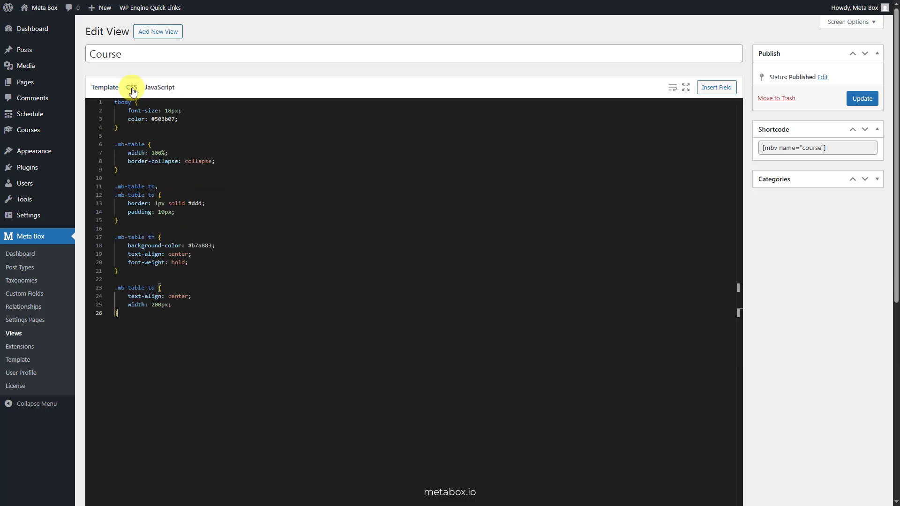
{"action": "left_click", "coordinate": [852, 100]}
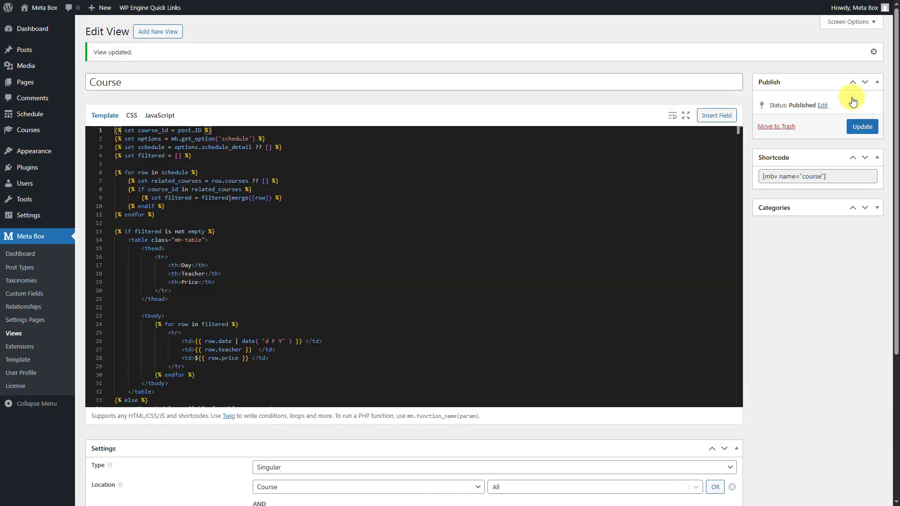
View the Conversational English and TOEIC Intensive Course pages on the frontend to check their schedule tables.
{"action": "left_click", "coordinate": [92, 133]}
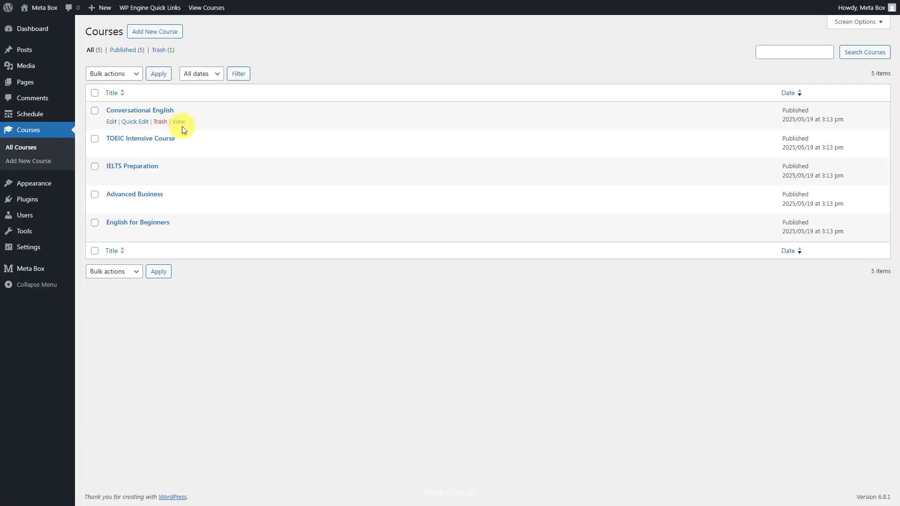
{"action": "left_click", "coordinate": [178, 125]}
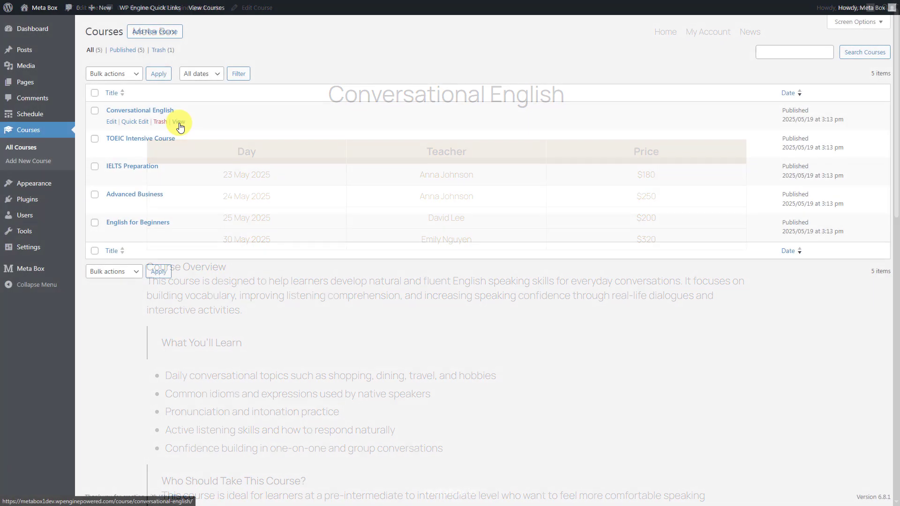
{"action": "left_click", "coordinate": [179, 150]}
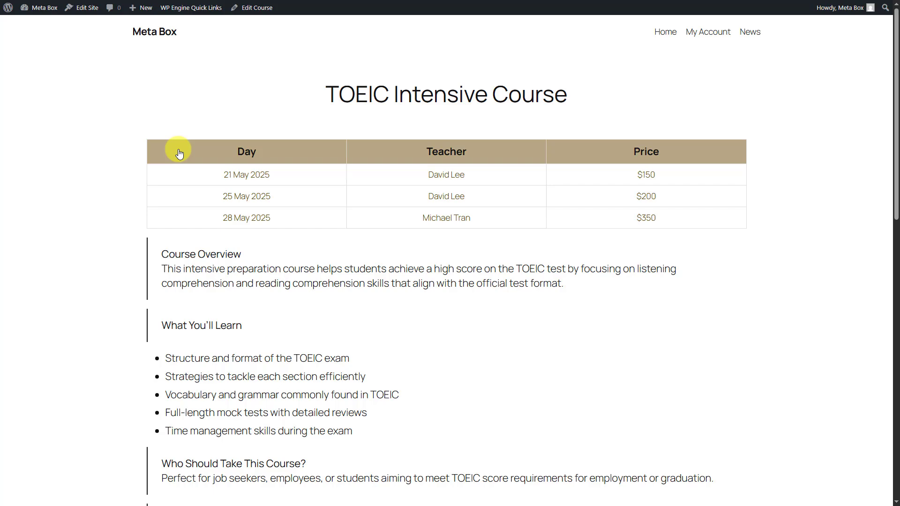